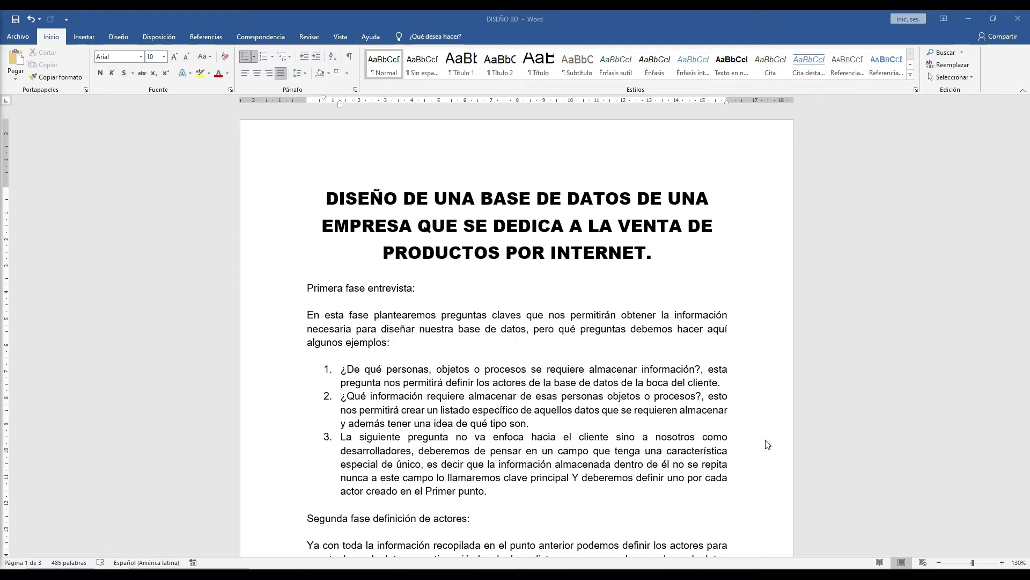
Select the actor list from CLIENTES to VENTAS under the second phase and review it against the interview questions.
scroll(768, 444, "down", 2)
scroll(766, 444, "down", 3)
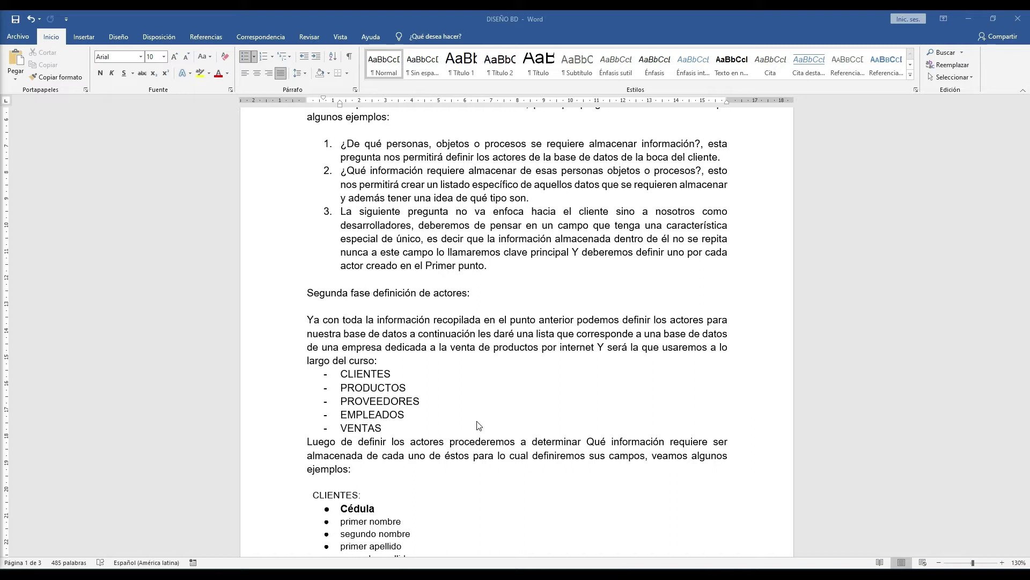
left_click(414, 431)
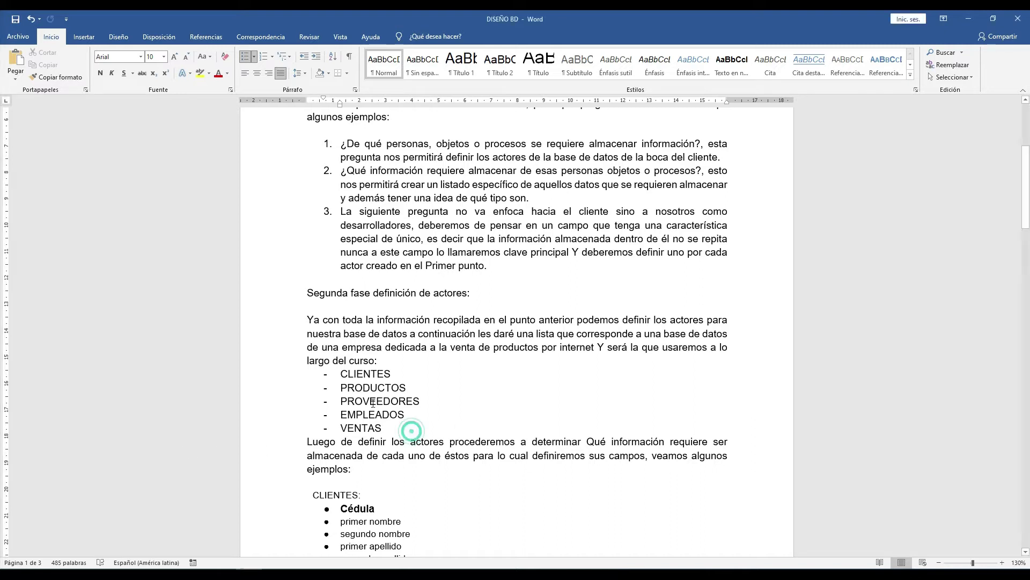
left_click(341, 374, "shift")
scroll(537, 256, "up", 3)
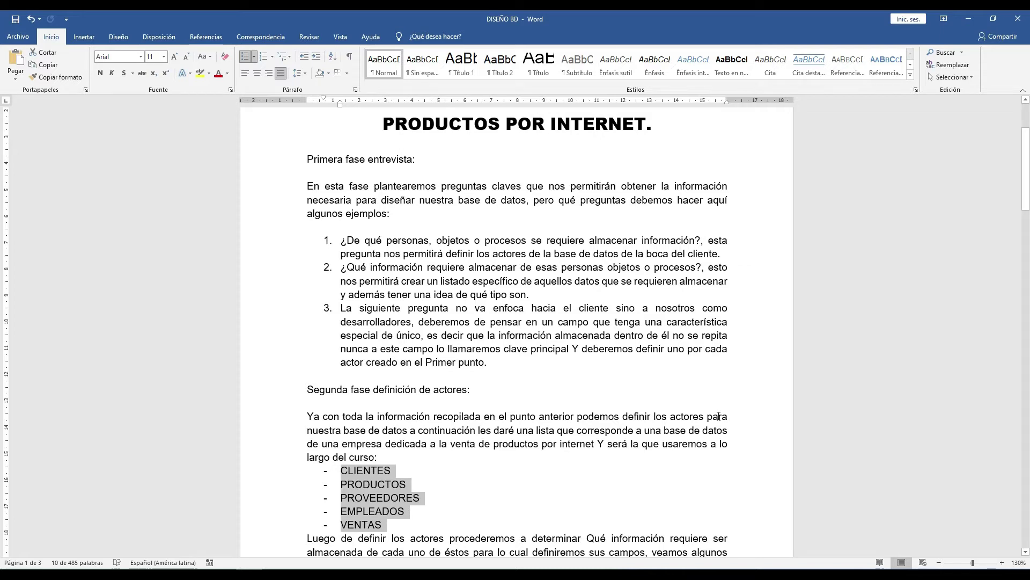
scroll(718, 416, "down", 2)
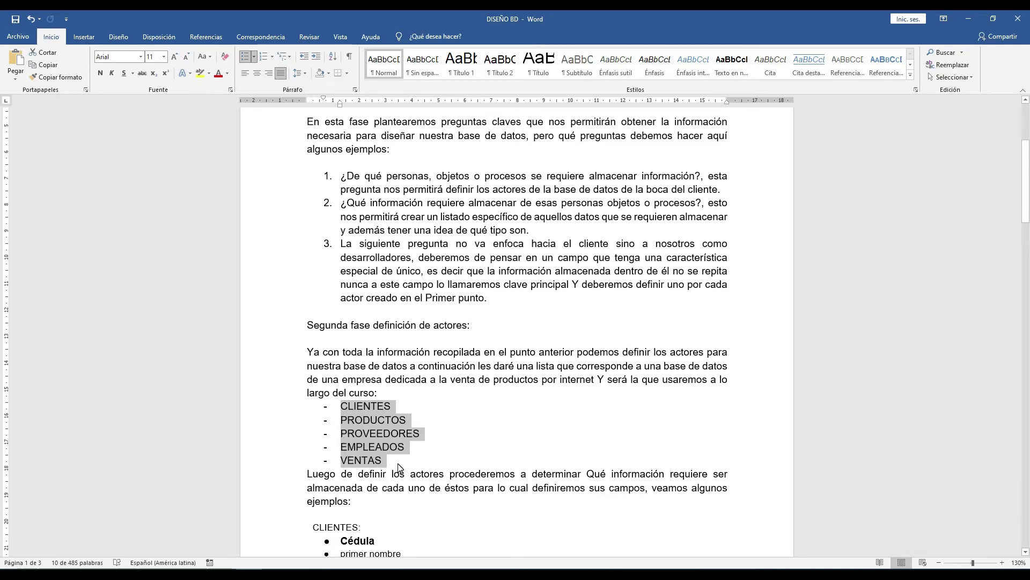
Go through the actor list from CLIENTES, selecting PRODUCTOS, PROVEEDORES, EMPLEADOS and VENTAS one at a time.
left_click(391, 407)
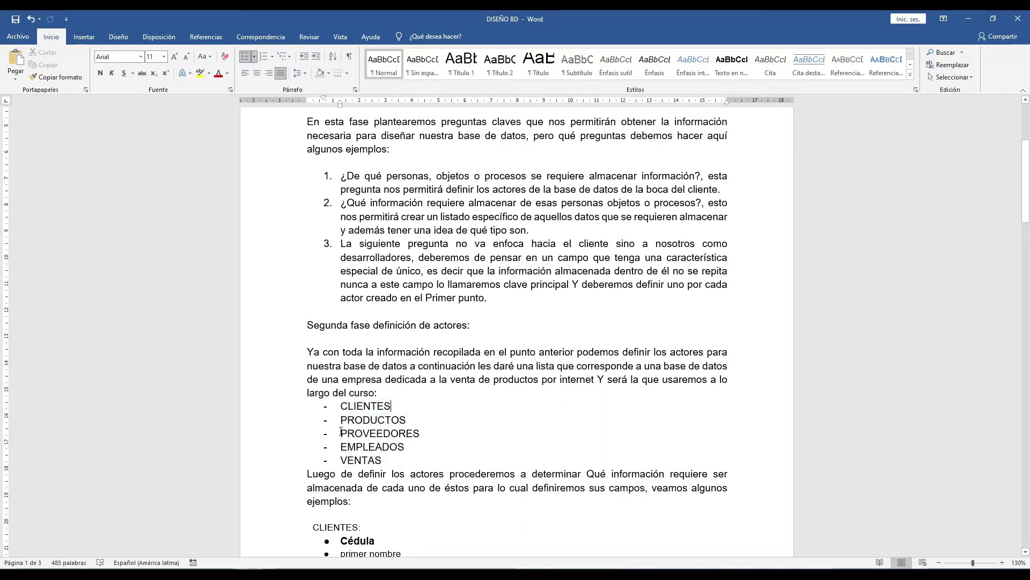
left_click_drag(340, 419, 416, 419)
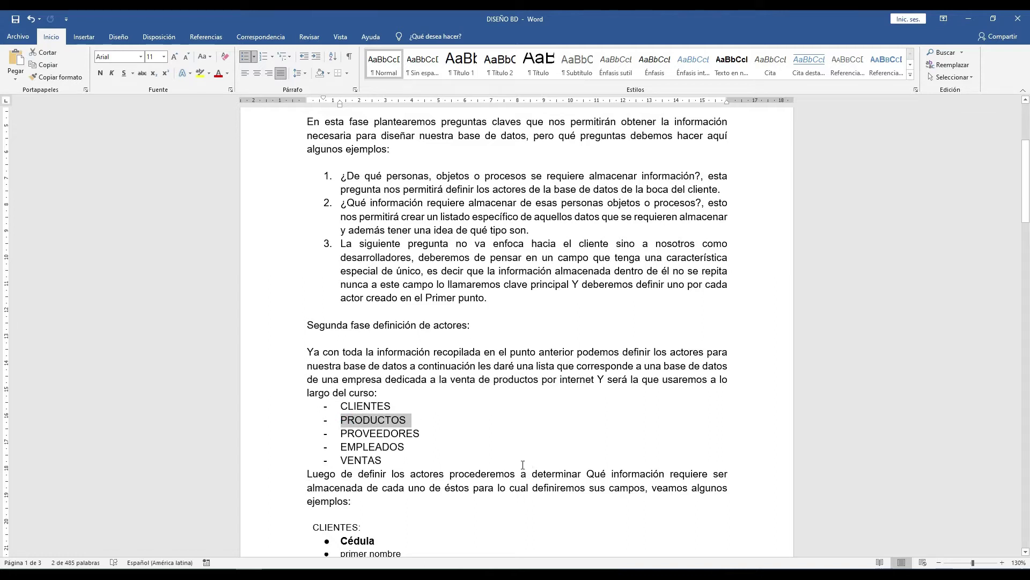
left_click_drag(341, 435, 425, 433)
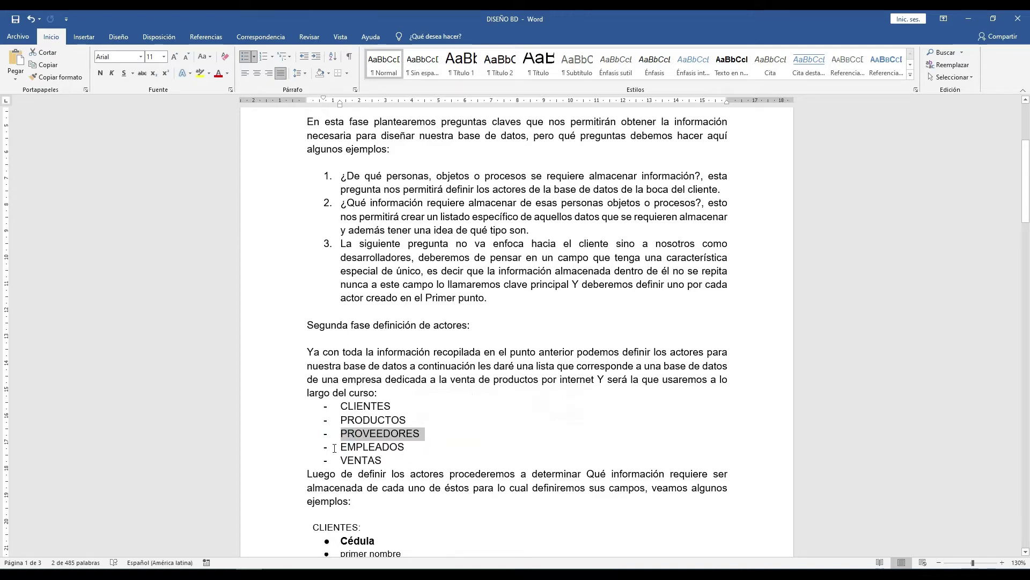
left_click_drag(337, 448, 405, 450)
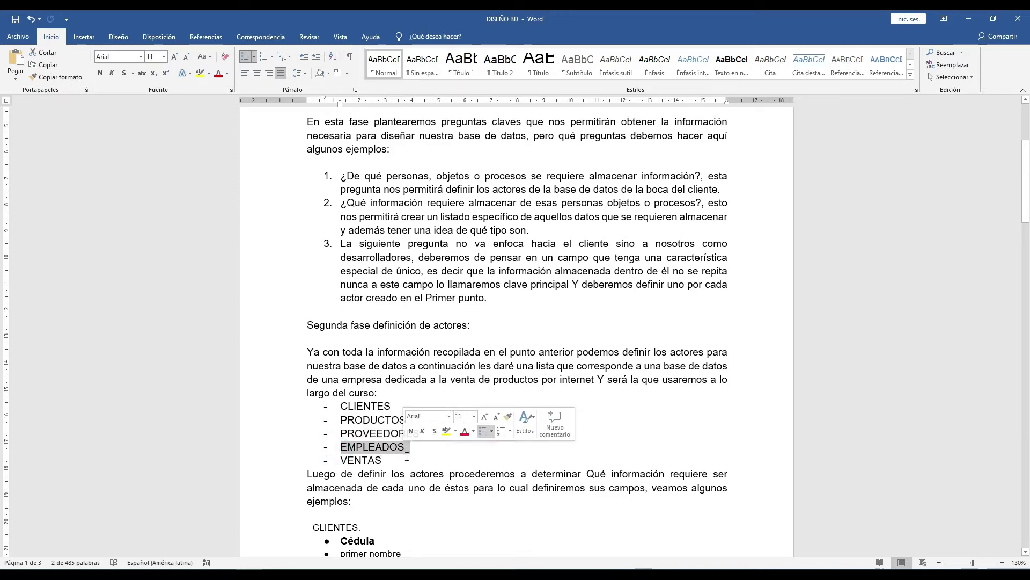
left_click_drag(340, 461, 392, 461)
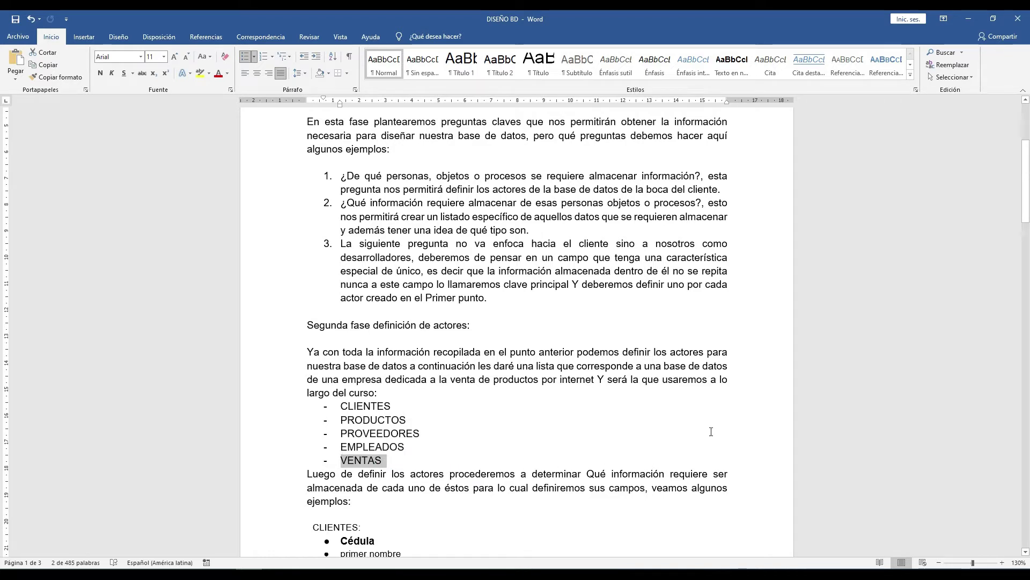
Review the field lists of CLIENTES and PRODUCTOS, selecting their bold fields Cédula and Código.
scroll(661, 431, "down", 2)
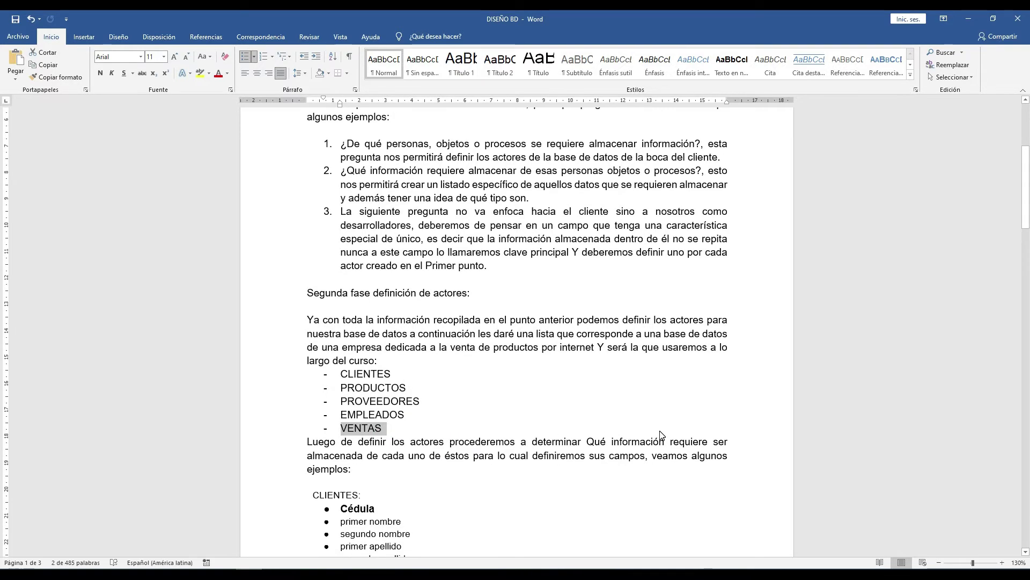
scroll(644, 432, "down", 3)
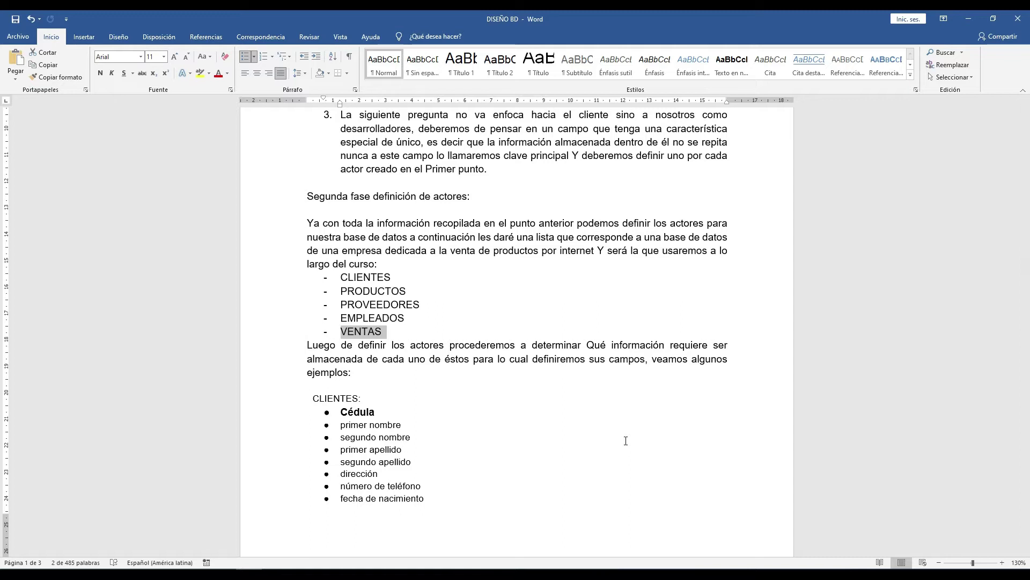
scroll(590, 440, "down", 2)
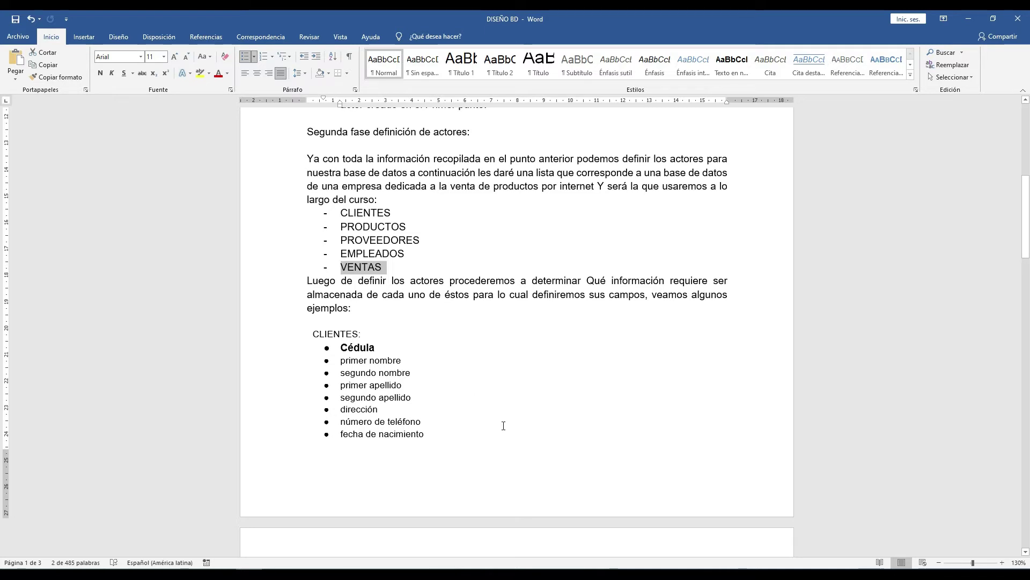
scroll(504, 426, "down", 3)
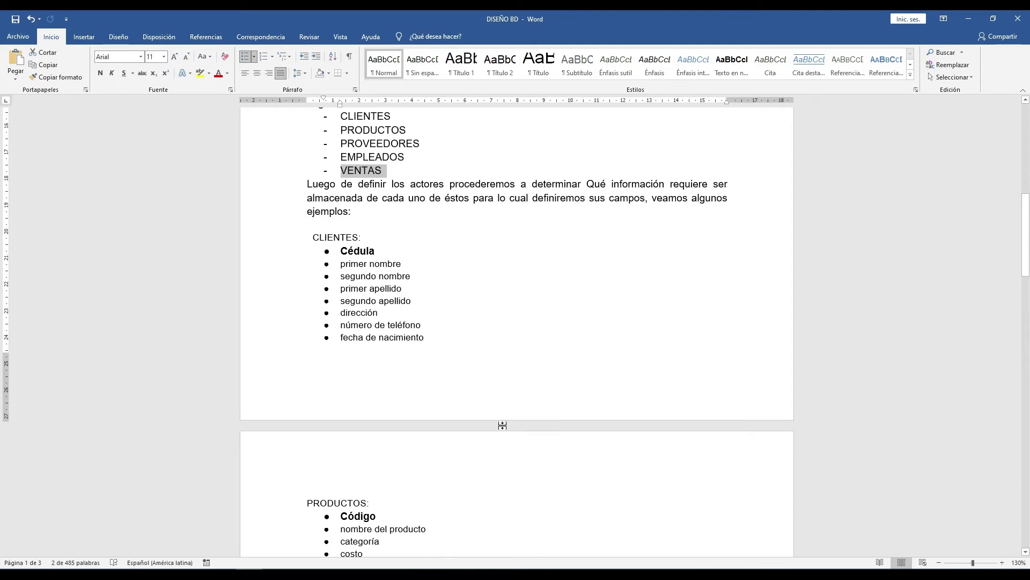
scroll(503, 425, "down", 5)
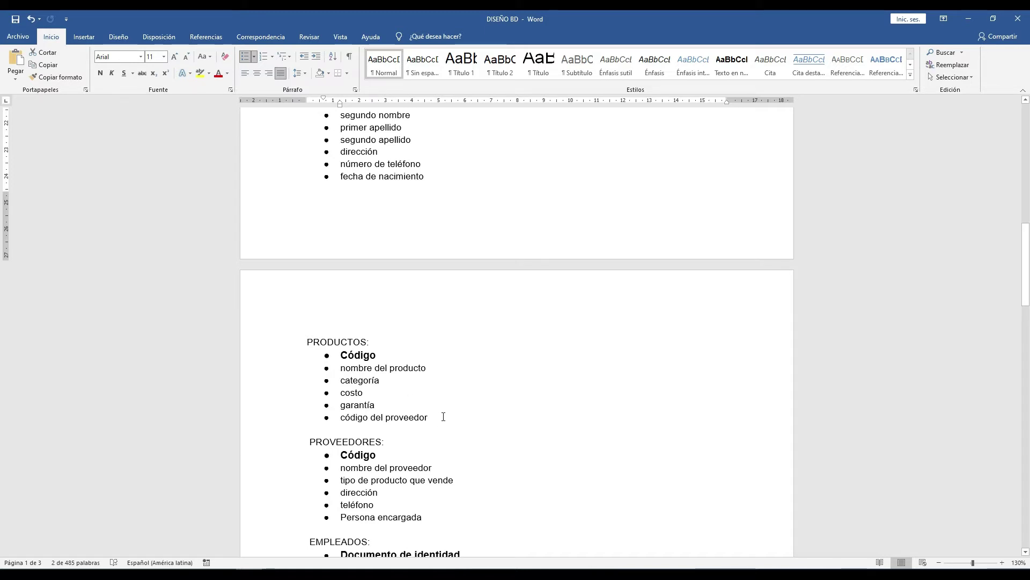
scroll(470, 365, "up", 1)
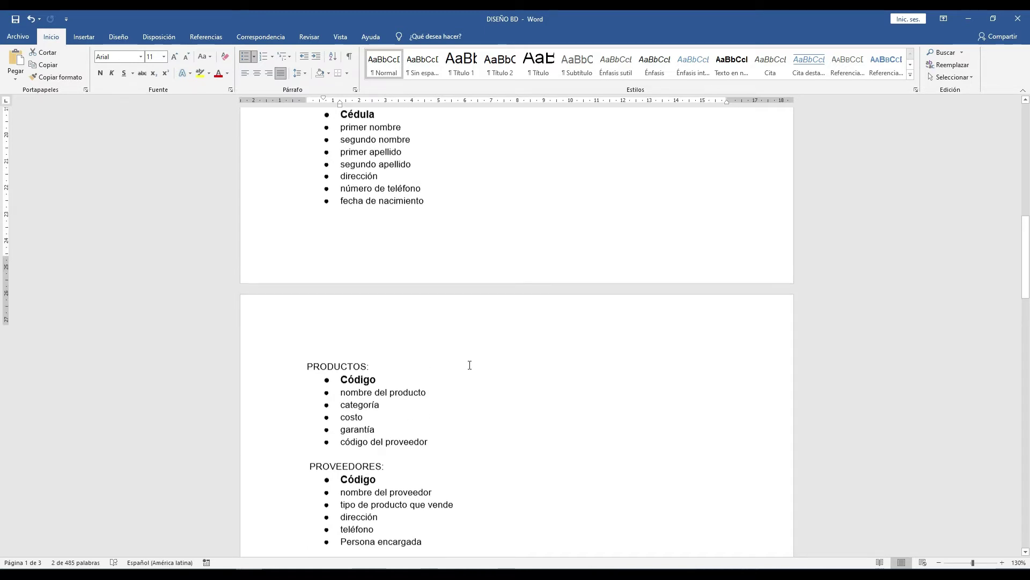
scroll(469, 365, "up", 2)
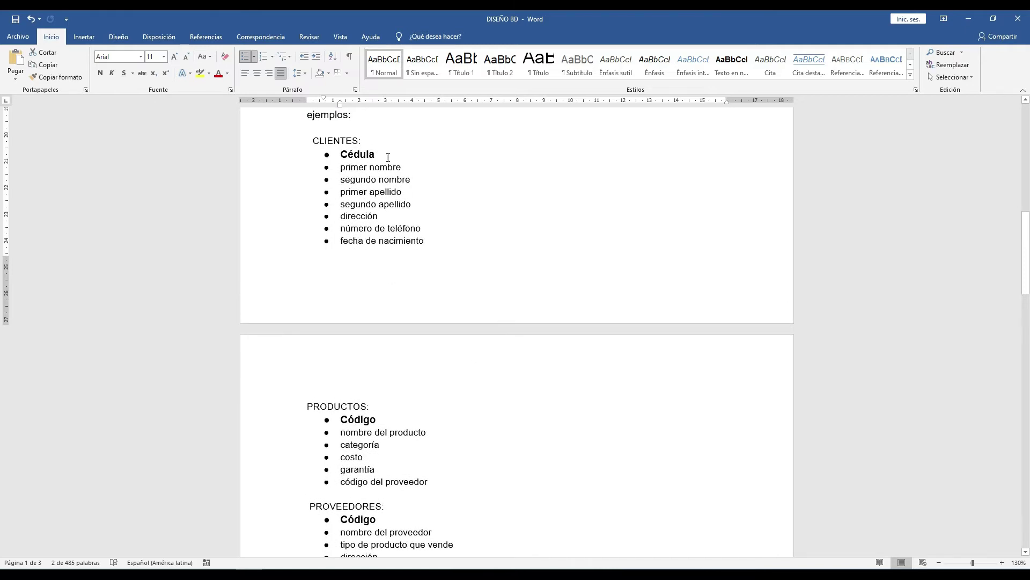
left_click_drag(385, 154, 341, 155)
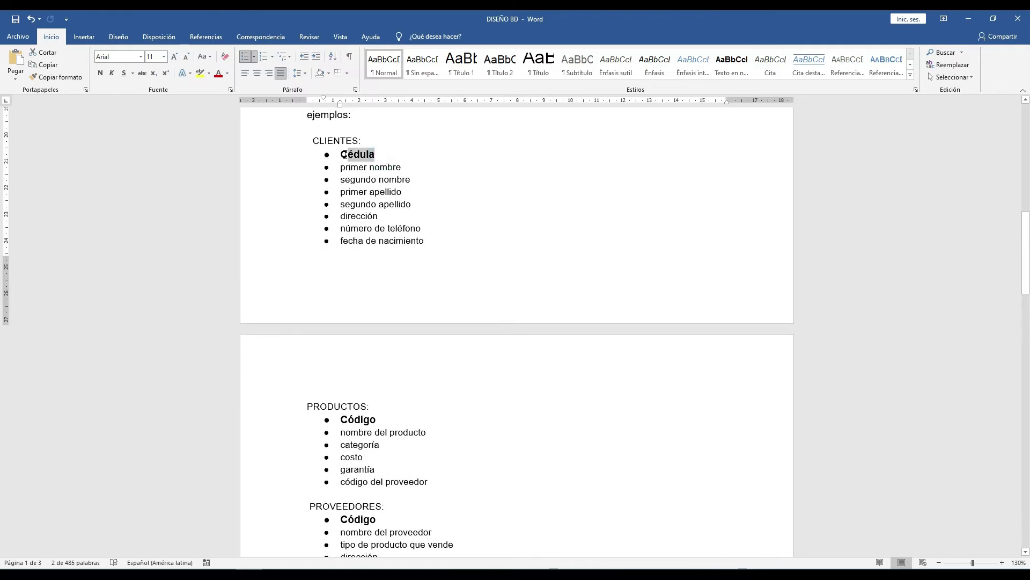
left_click(385, 161)
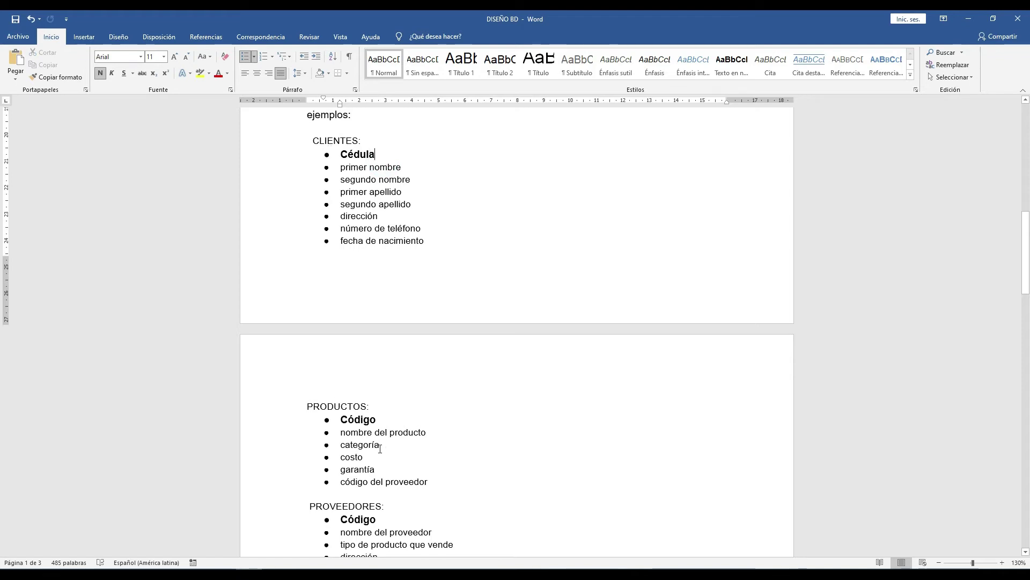
left_click_drag(379, 418, 341, 420)
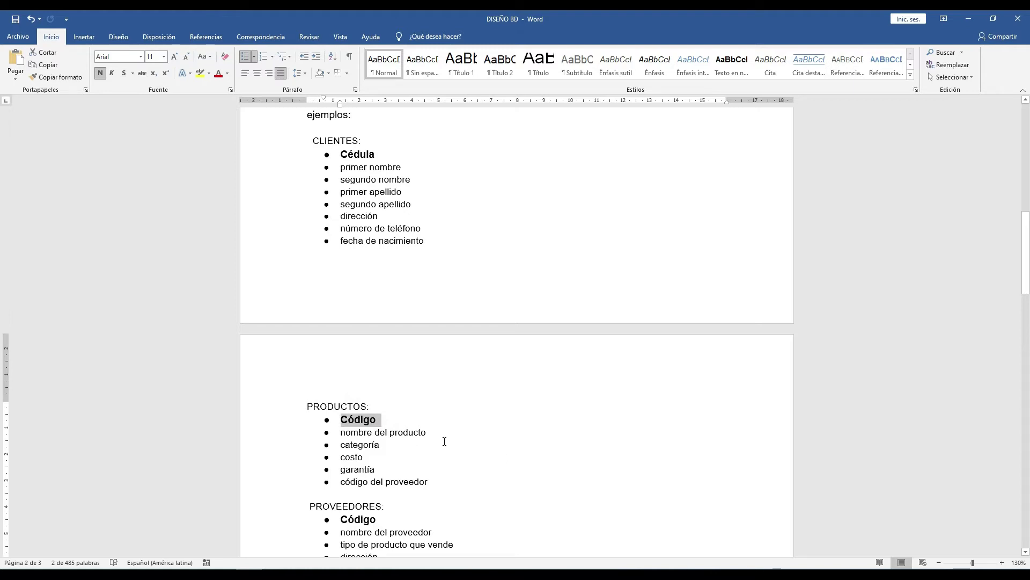
Select the whole third interview question, the one about the unique primary key field.
scroll(519, 467, "up", 5)
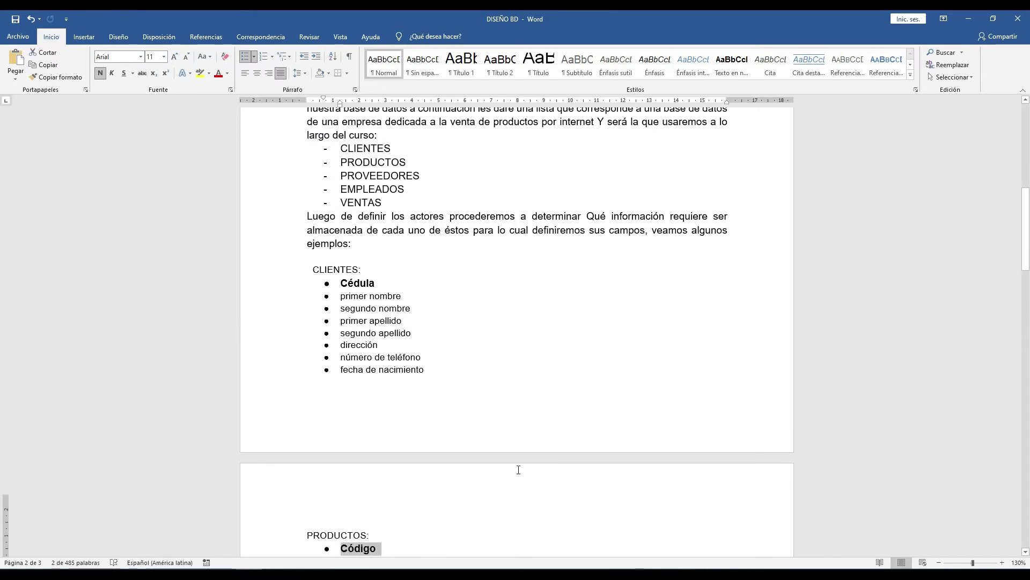
scroll(518, 470, "up", 1)
scroll(519, 469, "up", 4)
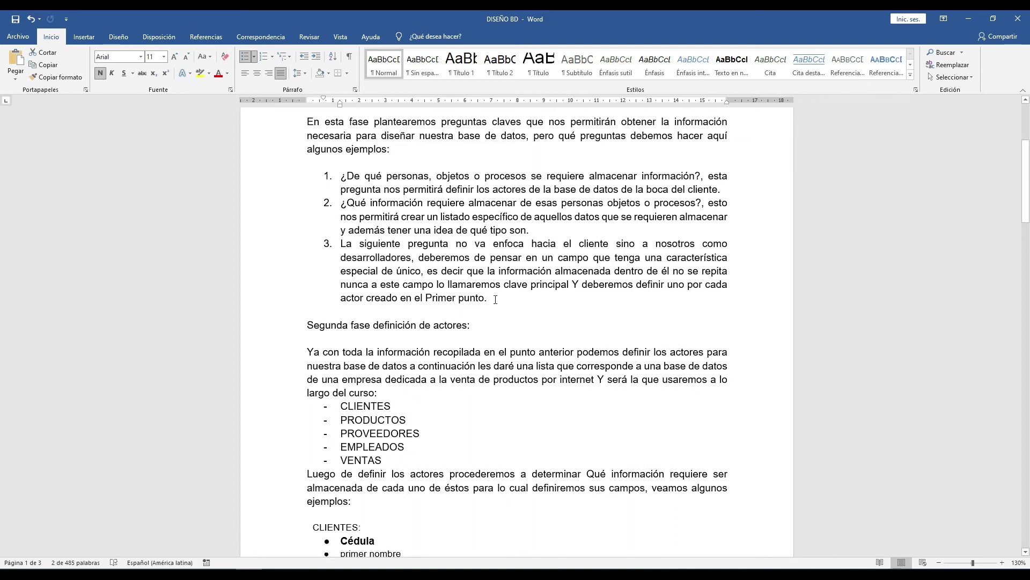
left_click_drag(502, 298, 341, 245)
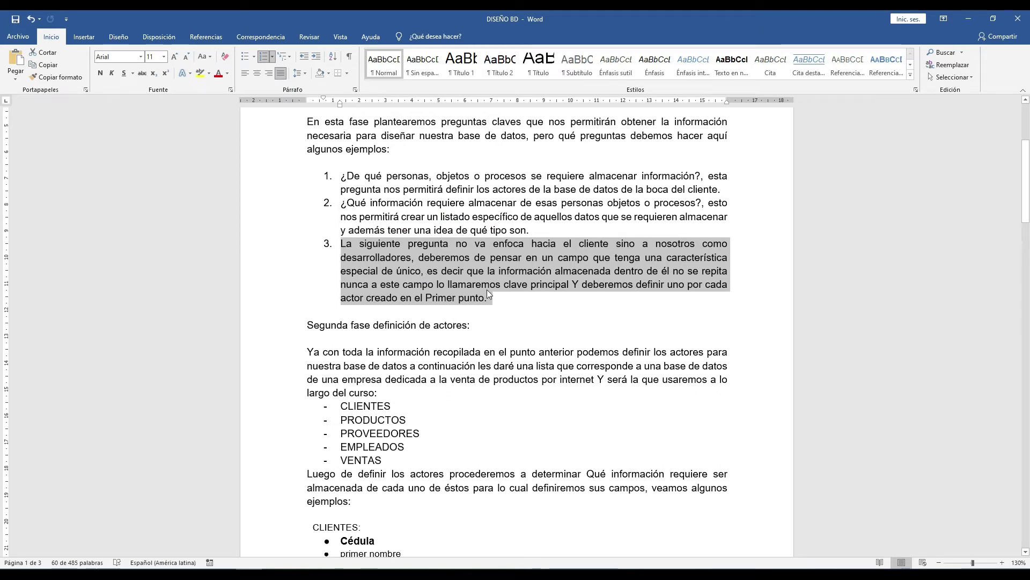
Select all fields under CLIENTES from Cédula to fecha de nacimiento, and single out the key field Cédula.
scroll(627, 324, "down", 2)
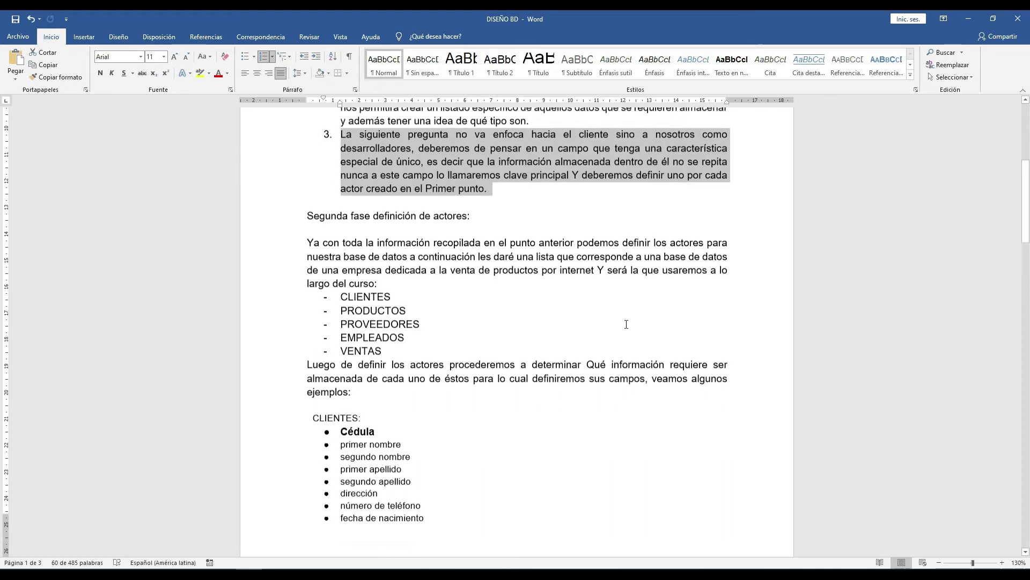
scroll(626, 324, "down", 2)
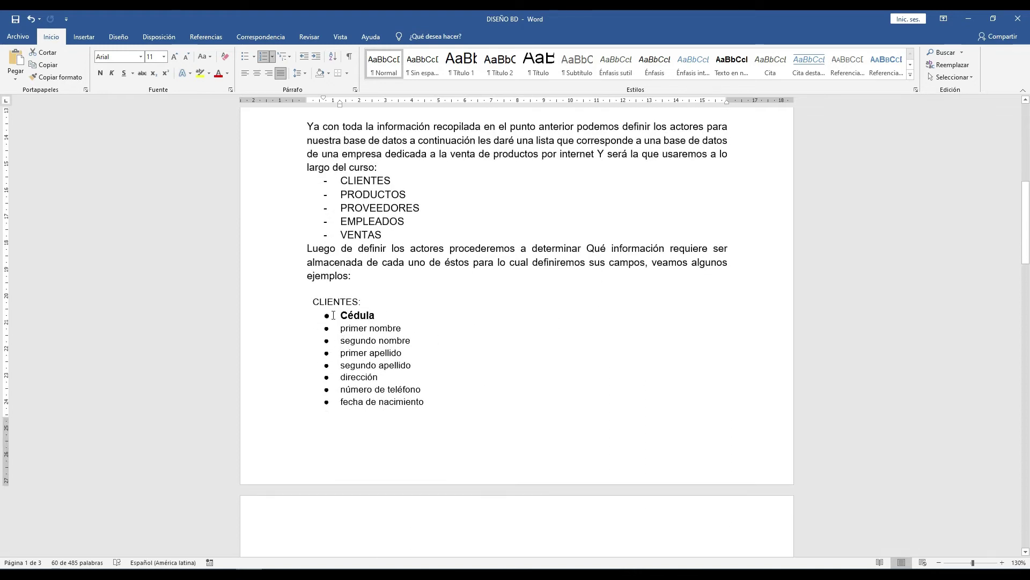
left_click_drag(337, 315, 428, 404)
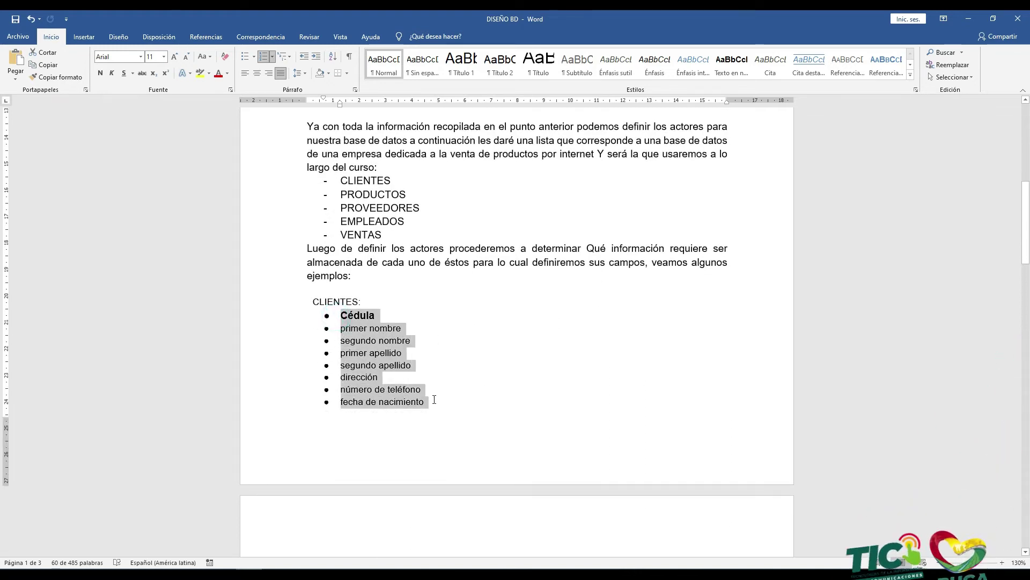
left_click(379, 315)
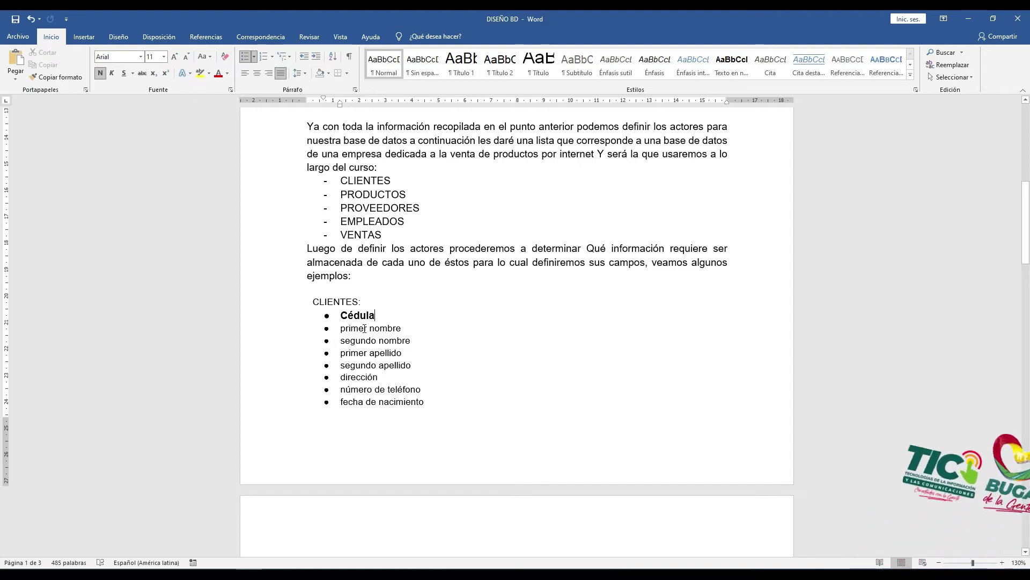
left_click_drag(381, 313, 340, 316)
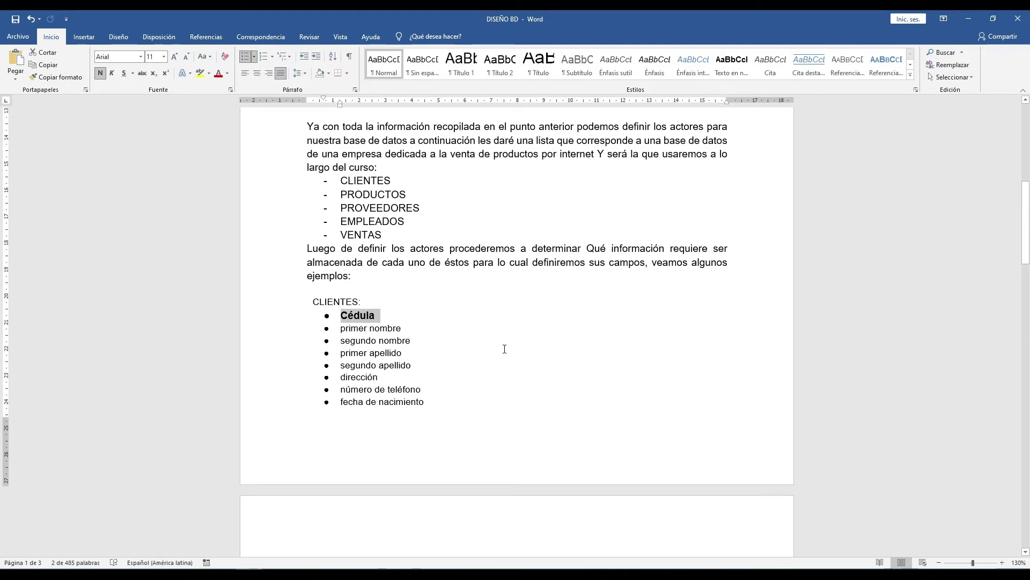
left_click(380, 316)
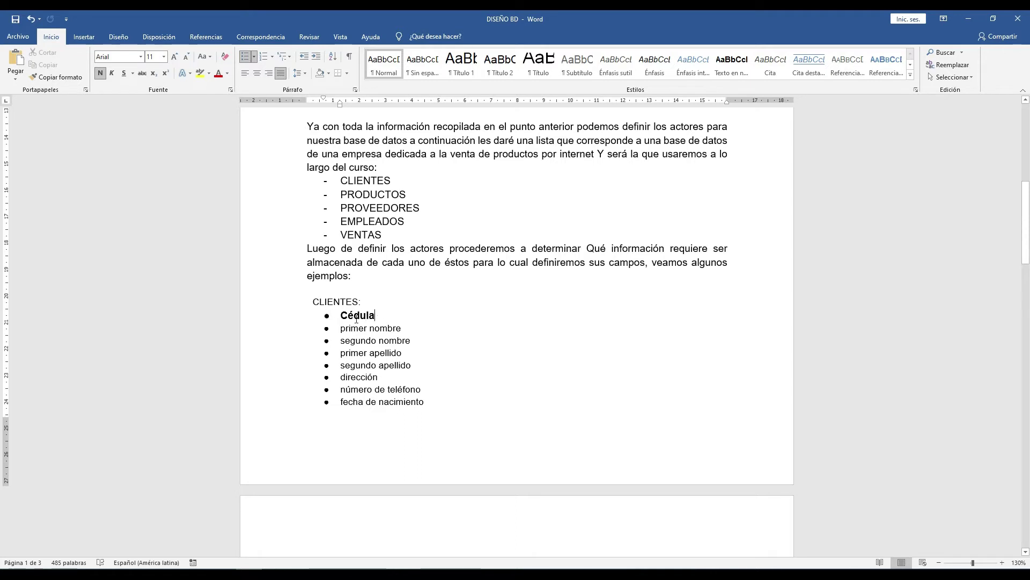
left_click_drag(339, 317, 375, 320)
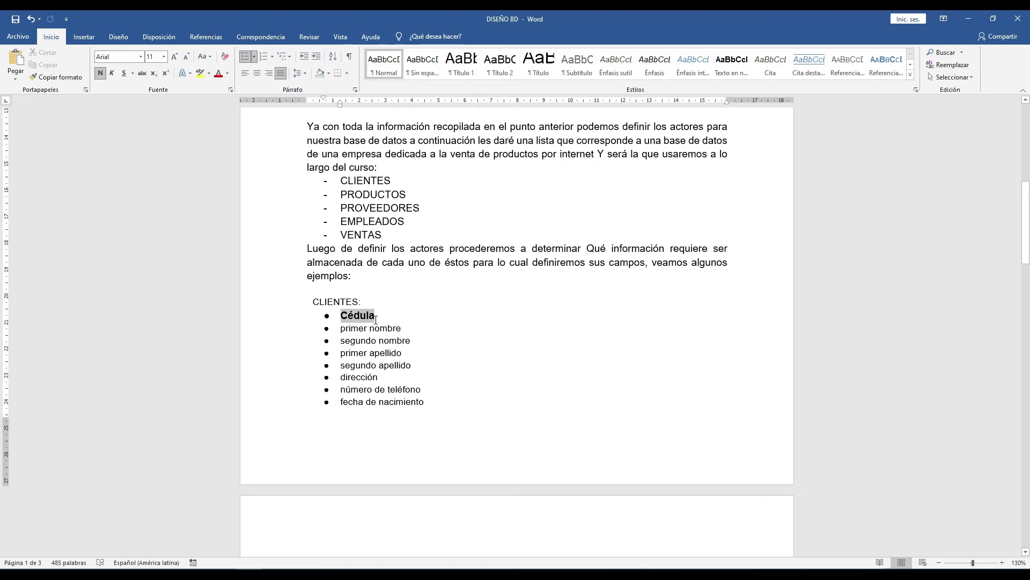
Select the bold key field Código under PRODUCTOS and the one under PROVEEDORES.
scroll(605, 393, "down", 5)
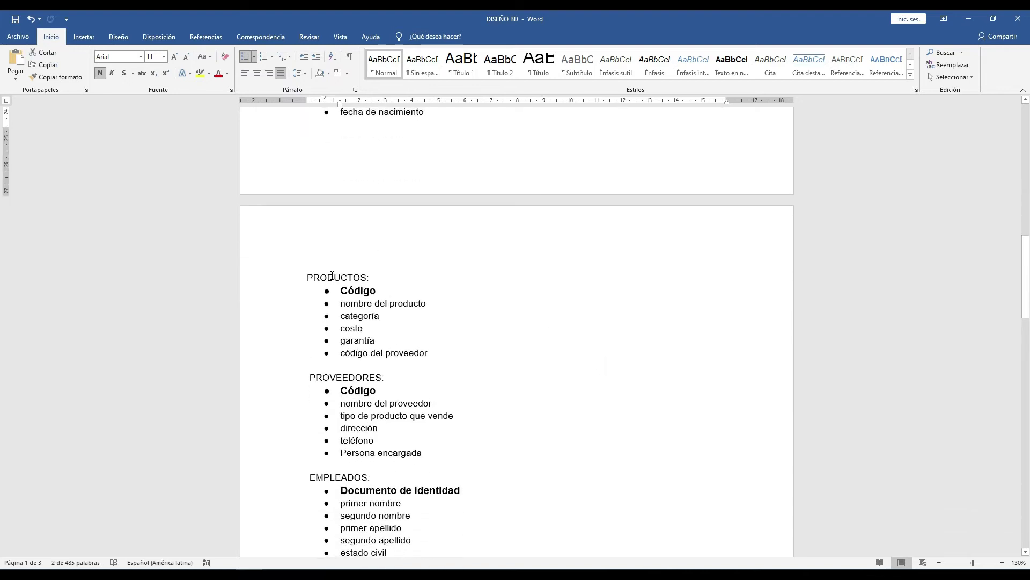
left_click_drag(386, 291, 341, 290)
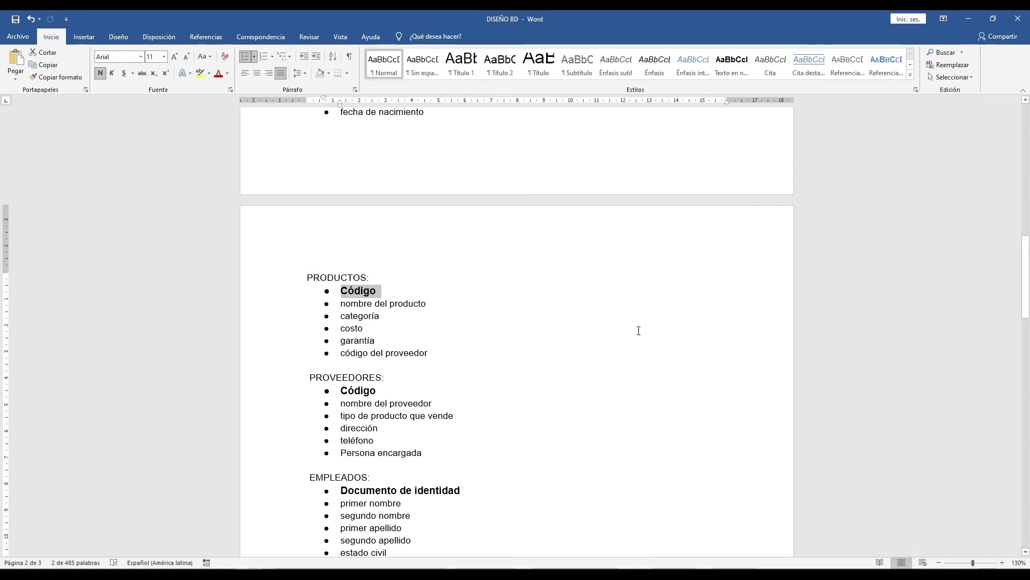
scroll(407, 390, "down", 2)
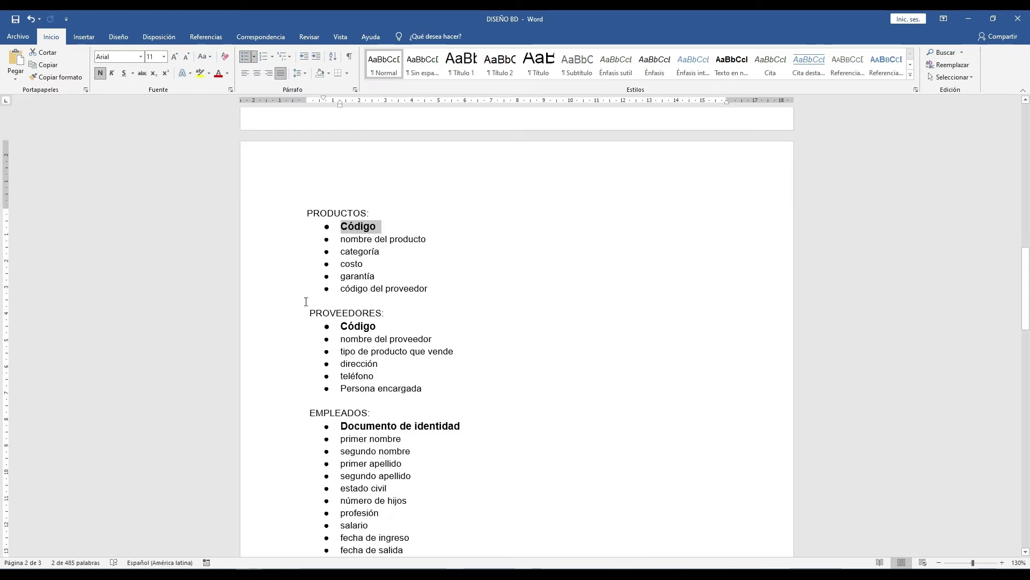
left_click_drag(338, 326, 378, 324)
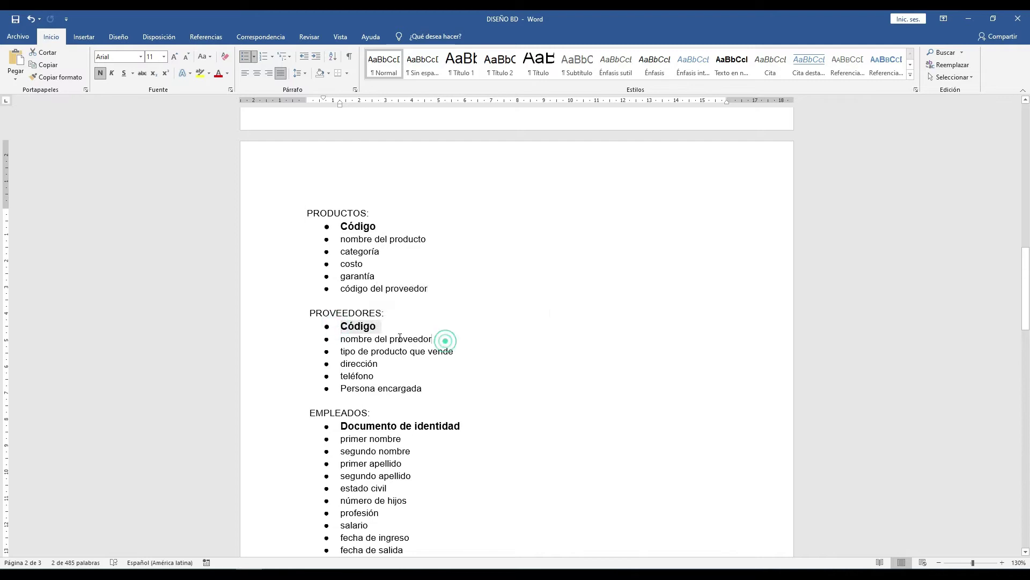
Select the PROVEEDORES fields one by one from nombre del proveedor to Persona encargada, and single out the key field Código.
left_click_drag(445, 338, 321, 336)
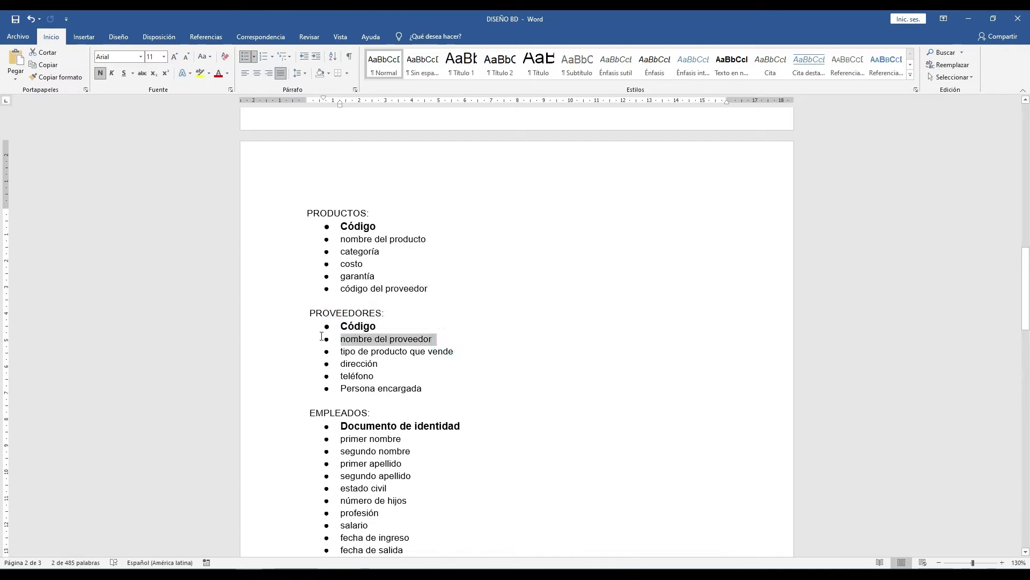
left_click(475, 355)
left_click_drag(476, 354, 341, 376)
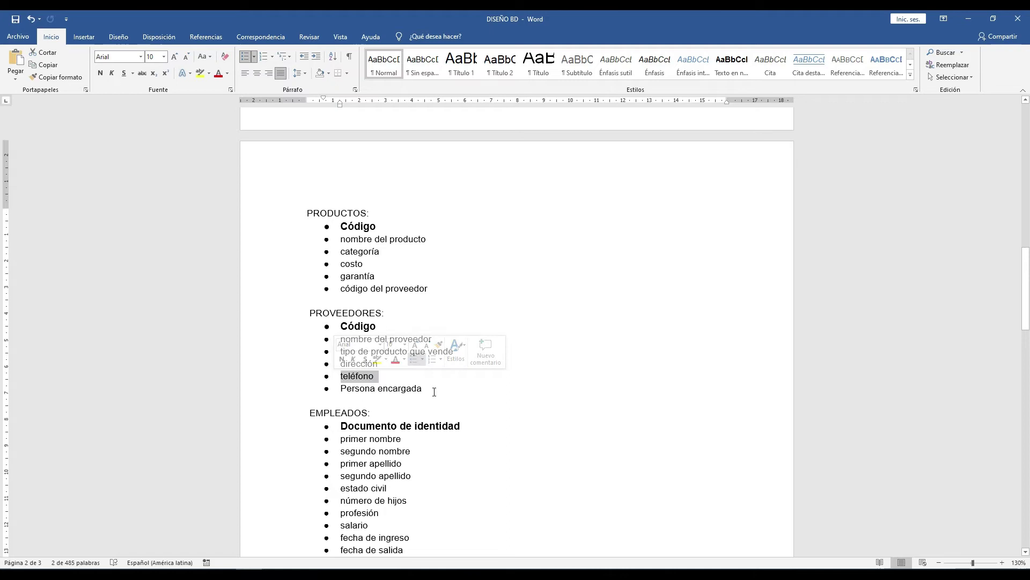
left_click_drag(433, 392, 340, 389)
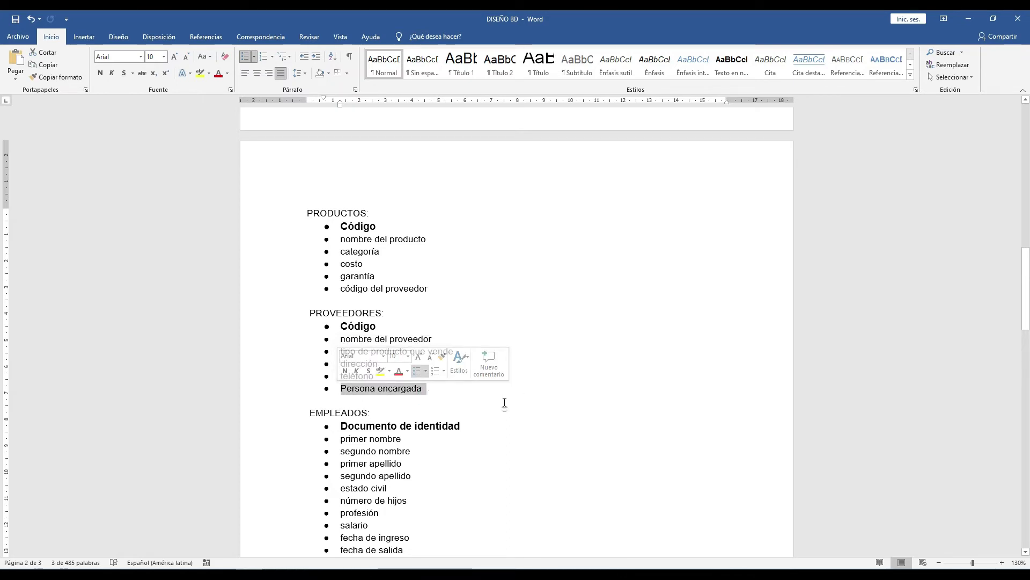
scroll(505, 404, "down", 3)
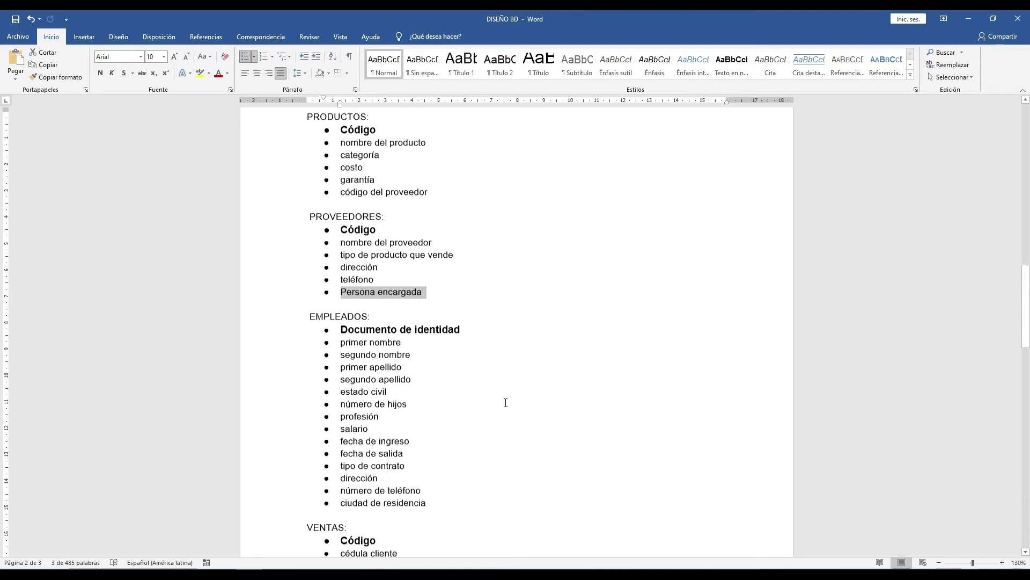
triple_click(341, 227)
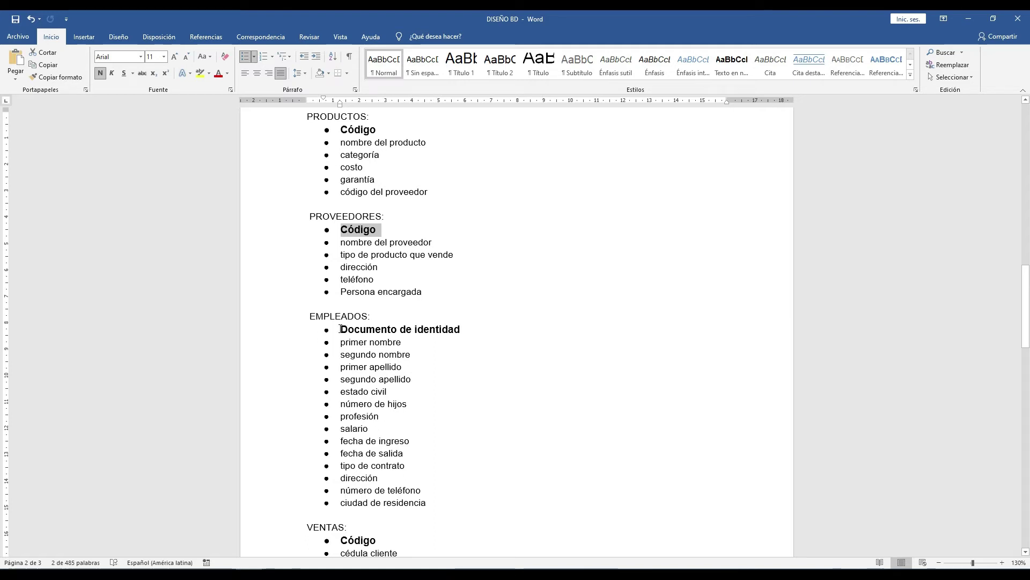
Select the EMPLEADOS fields in turn, from the key field Documento de identidad down to fecha de ingreso and fecha de salida.
left_click_drag(341, 329, 476, 333)
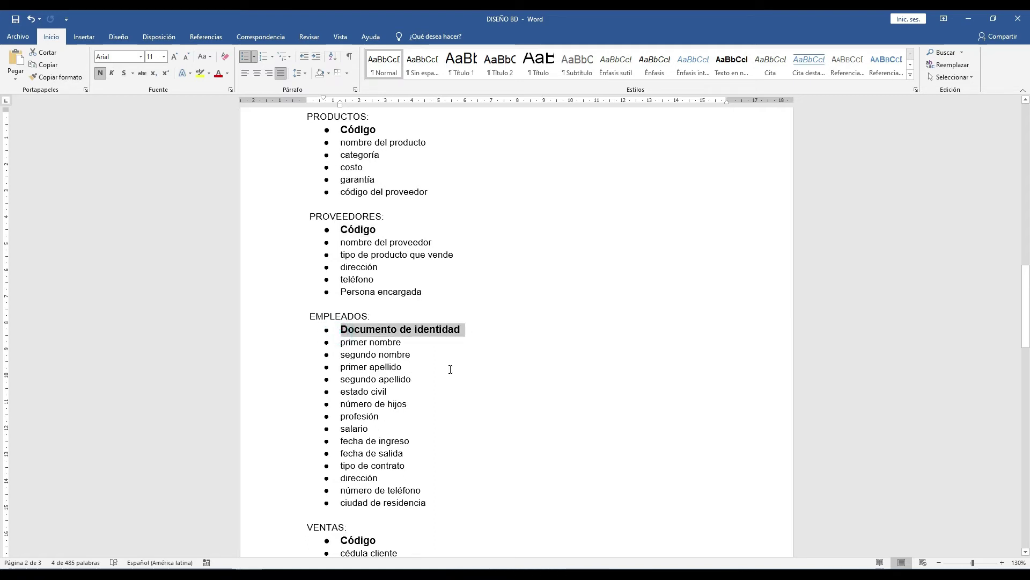
triple_click(339, 344)
left_click_drag(329, 355, 429, 358)
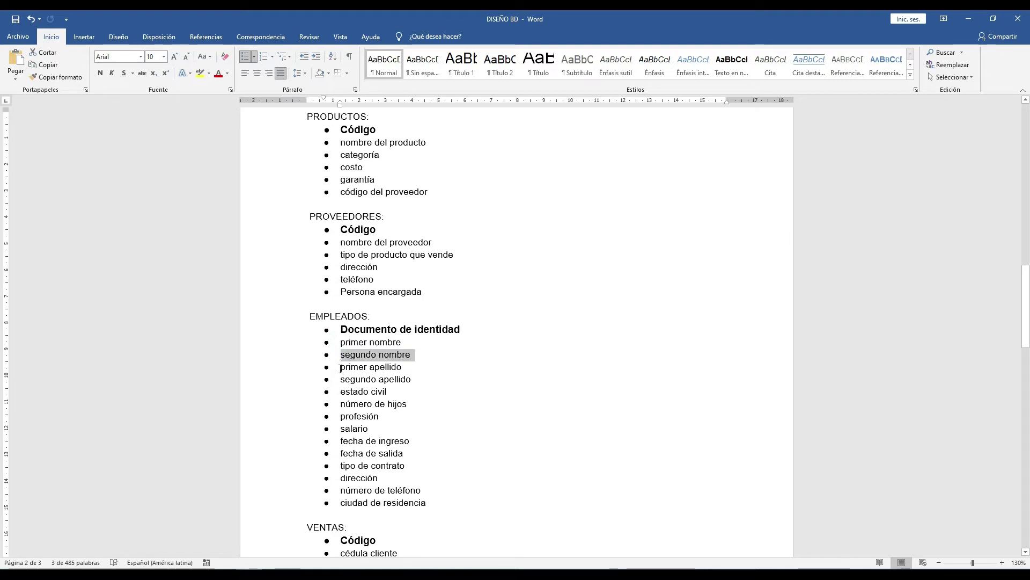
left_click_drag(339, 367, 420, 369)
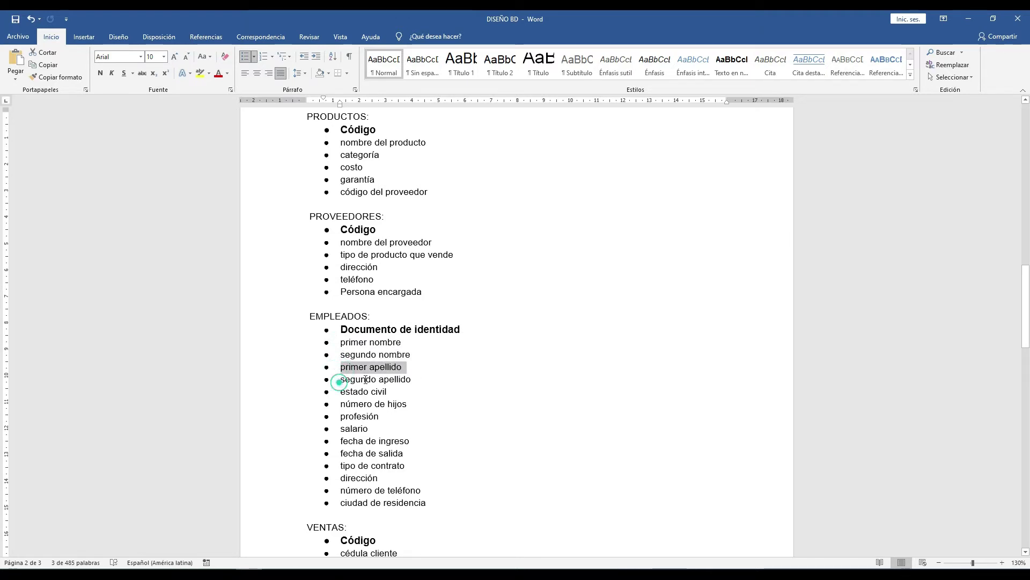
left_click_drag(340, 380, 433, 389)
left_click_drag(339, 392, 411, 405)
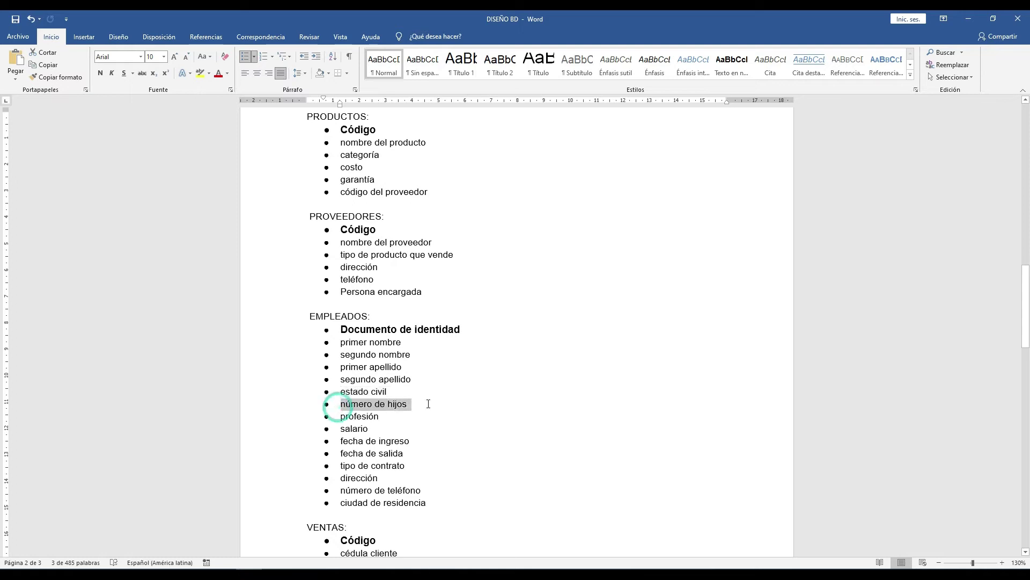
left_click_drag(340, 418, 379, 431)
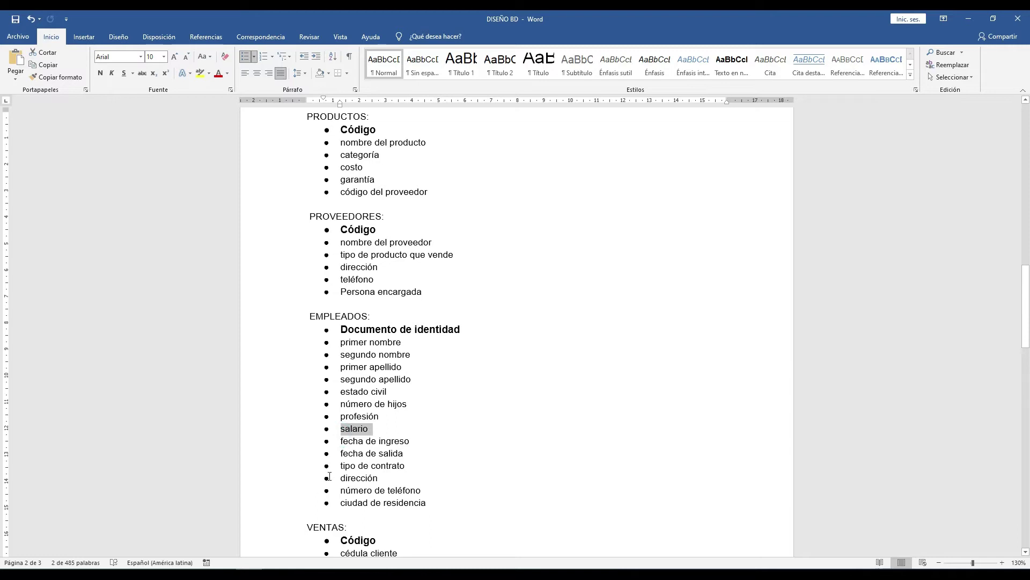
left_click_drag(339, 440, 419, 454)
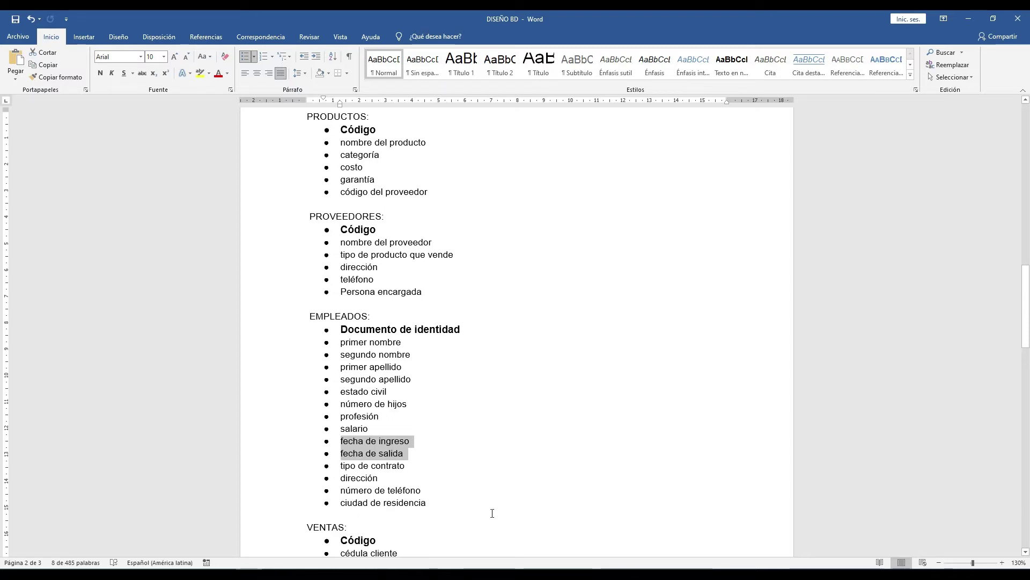
Select the VENTAS fields in turn from Código to código del producto, and look back at the PRODUCTOS field list.
scroll(492, 513, "down", 5)
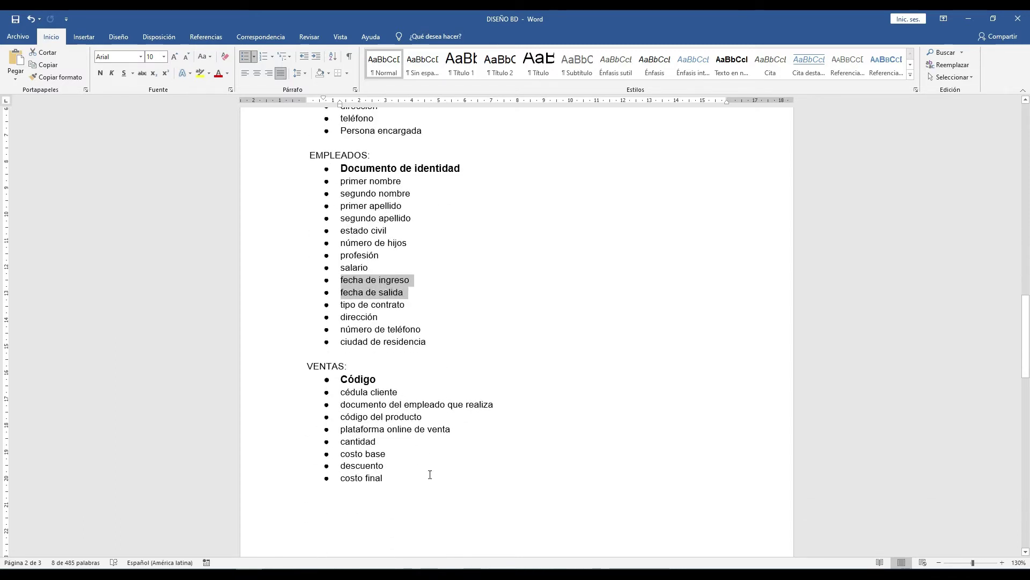
scroll(329, 383, "down", 5)
scroll(329, 382, "up", 2)
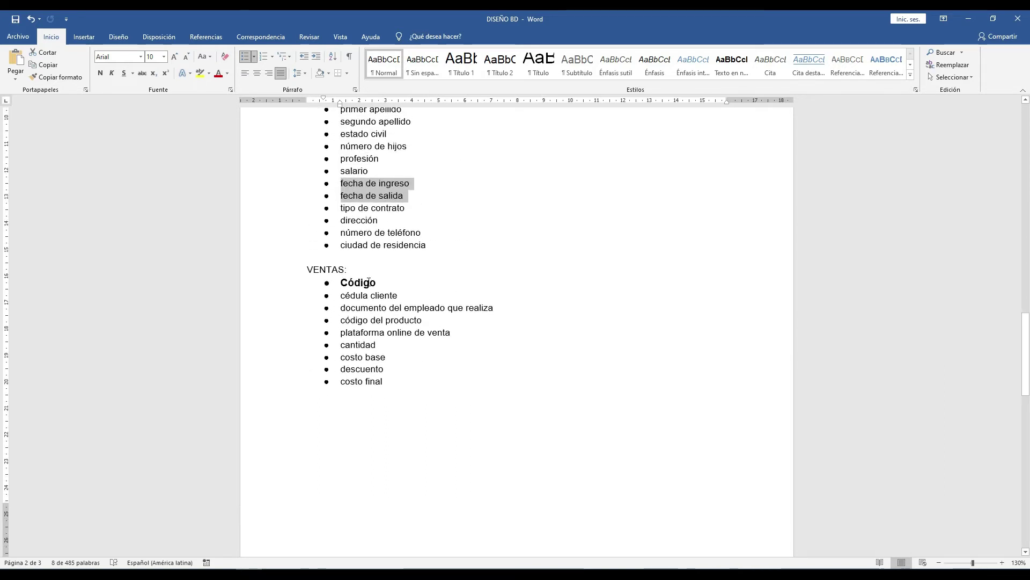
mouse_move(338, 283)
left_mouse_down()
mouse_move(382, 283)
mouse_move(402, 297)
mouse_move(341, 296)
left_mouse_up()
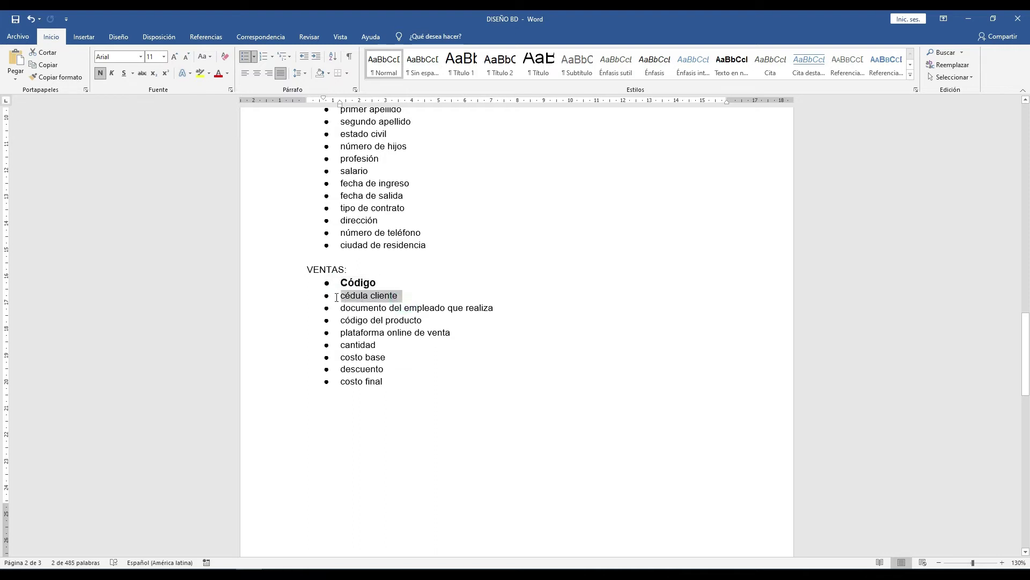
left_click(409, 299)
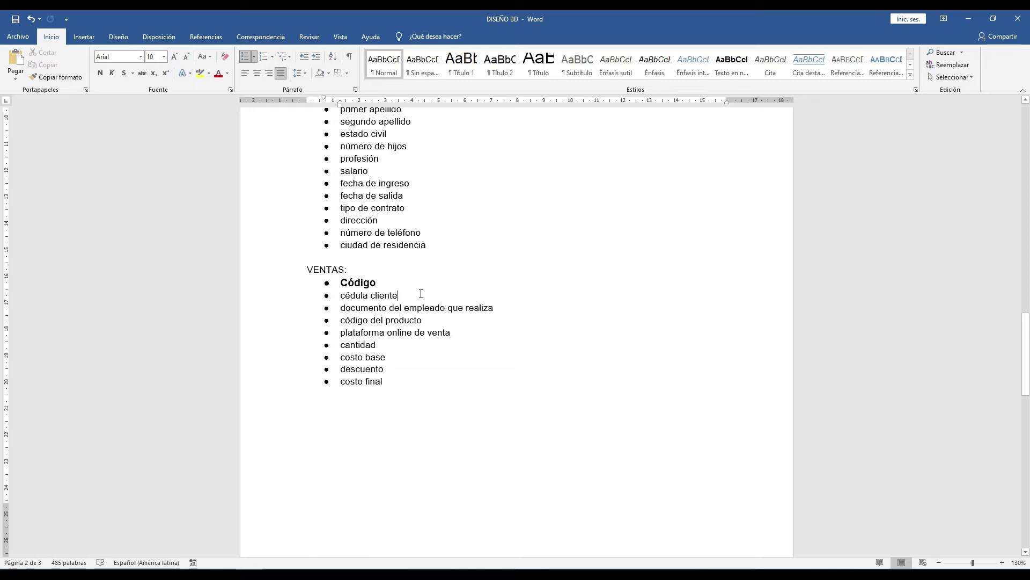
left_click_drag(369, 295, 402, 297)
left_click(447, 296)
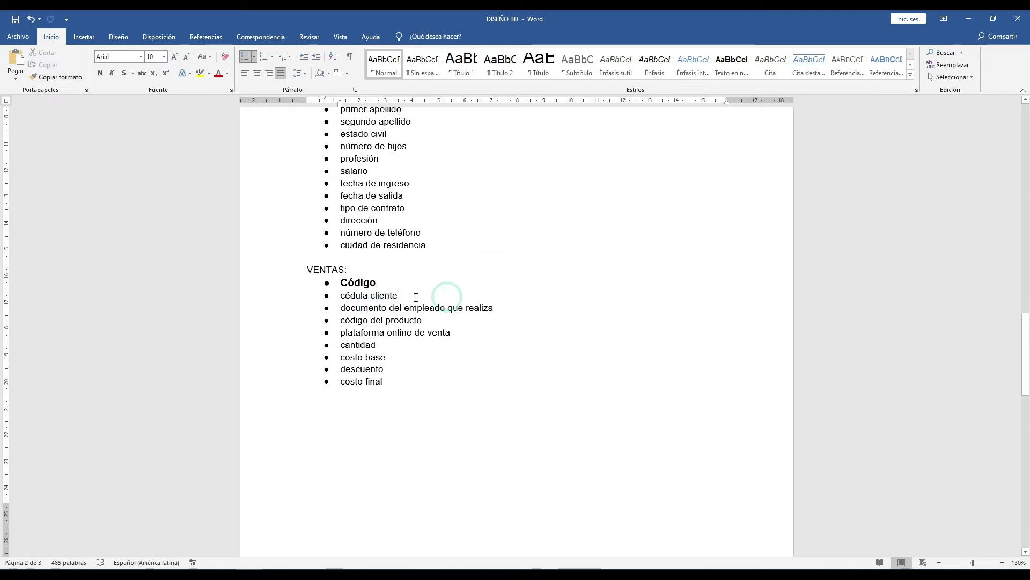
left_click_drag(342, 308, 485, 312)
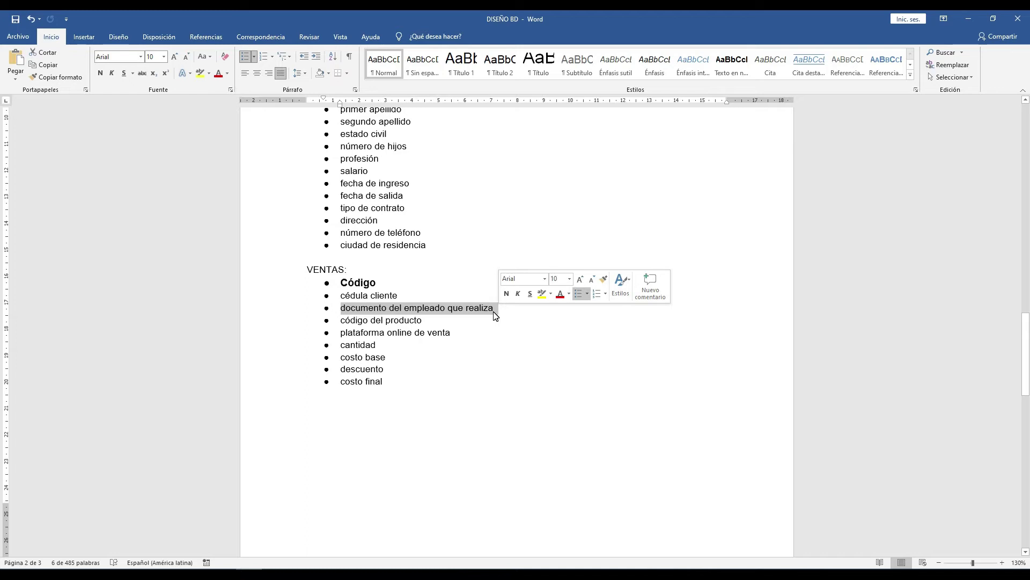
triple_click(338, 320)
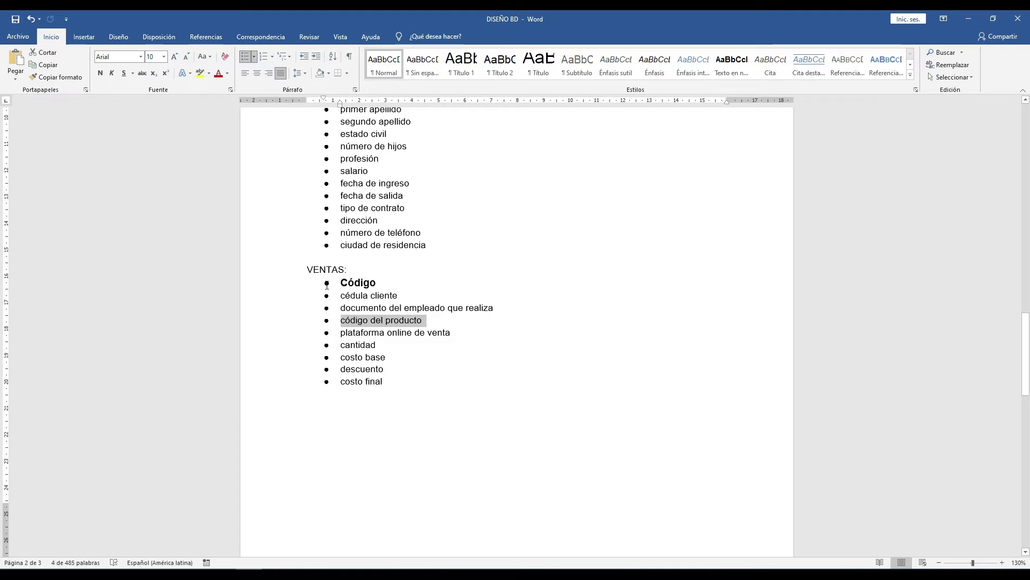
scroll(437, 301, "up", 8)
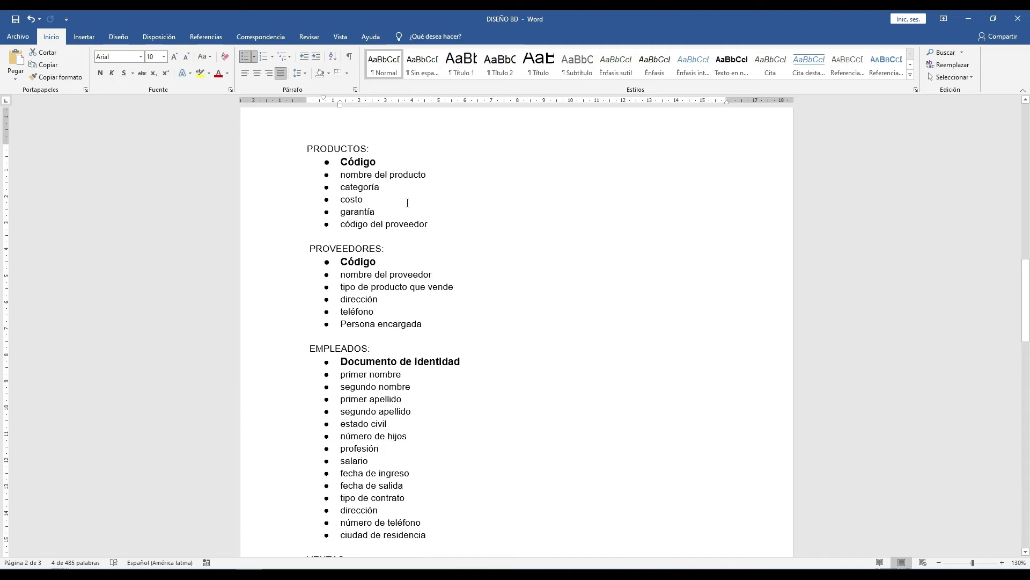
scroll(492, 340, "down", 9)
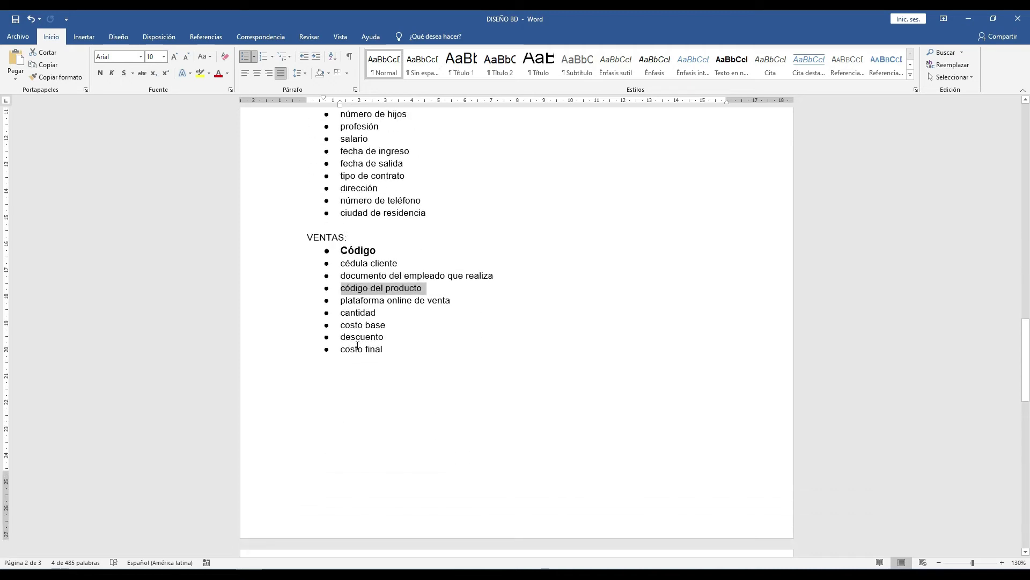
Select the remaining VENTAS fields one by one: plataforma online de venta, cantidad, costo base, descuento and costo final.
left_click_drag(336, 300, 456, 302)
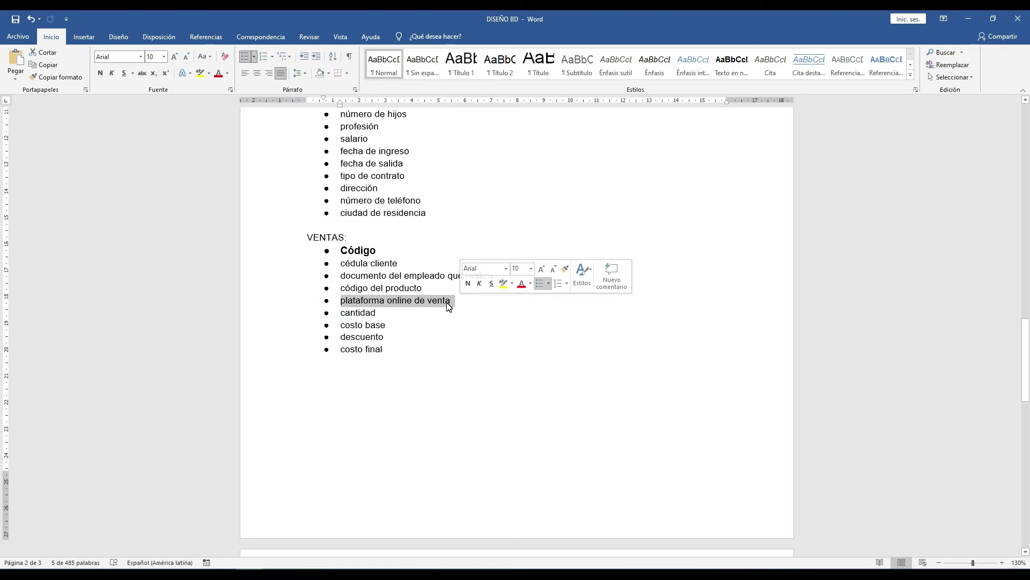
double_click(383, 313)
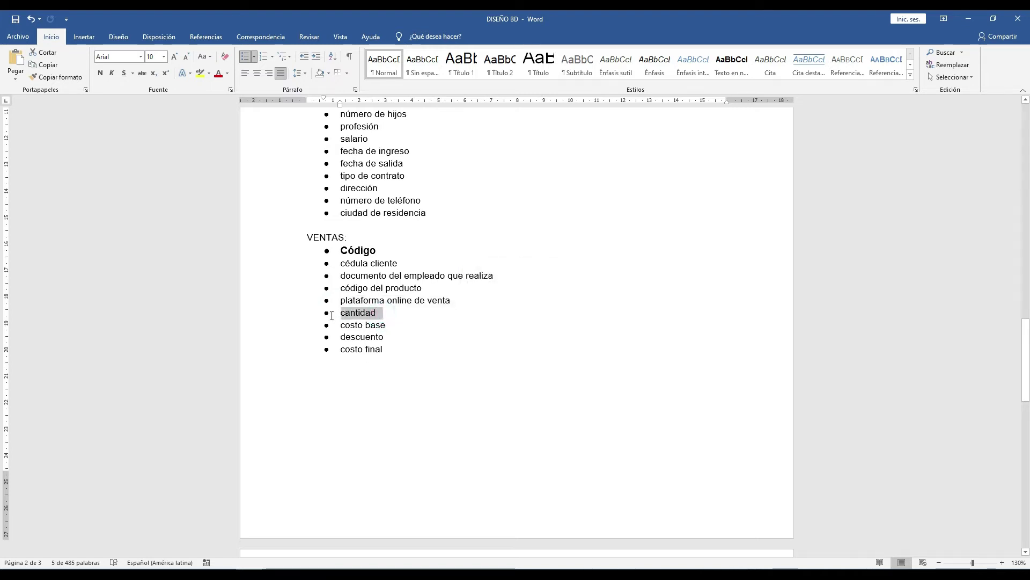
double_click(394, 326)
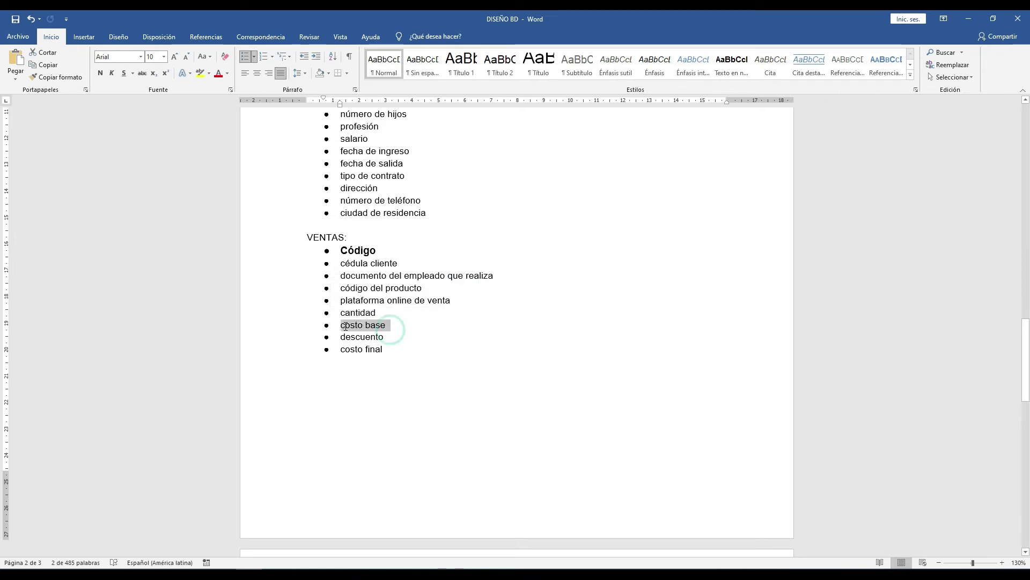
double_click(391, 337)
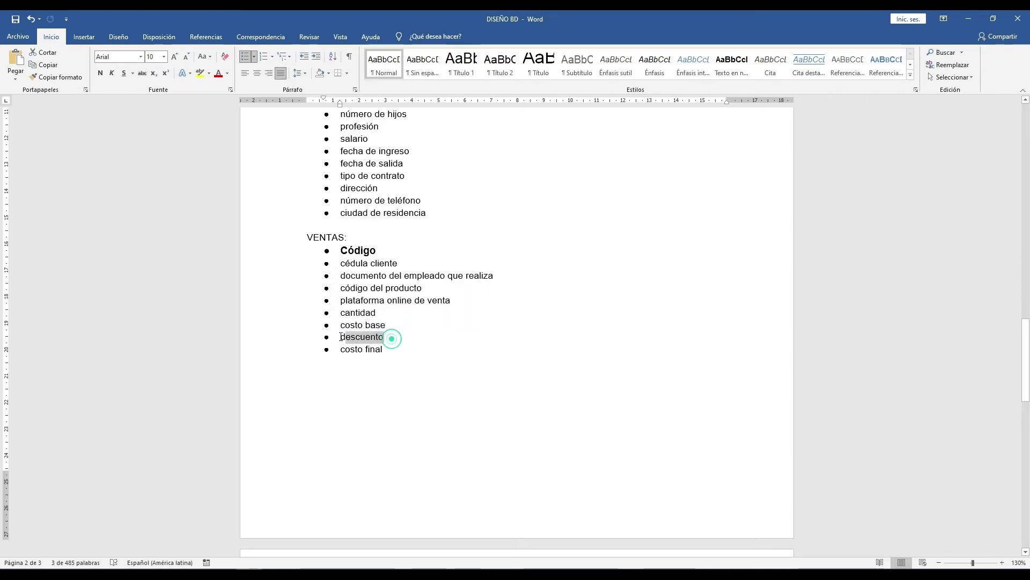
double_click(395, 349)
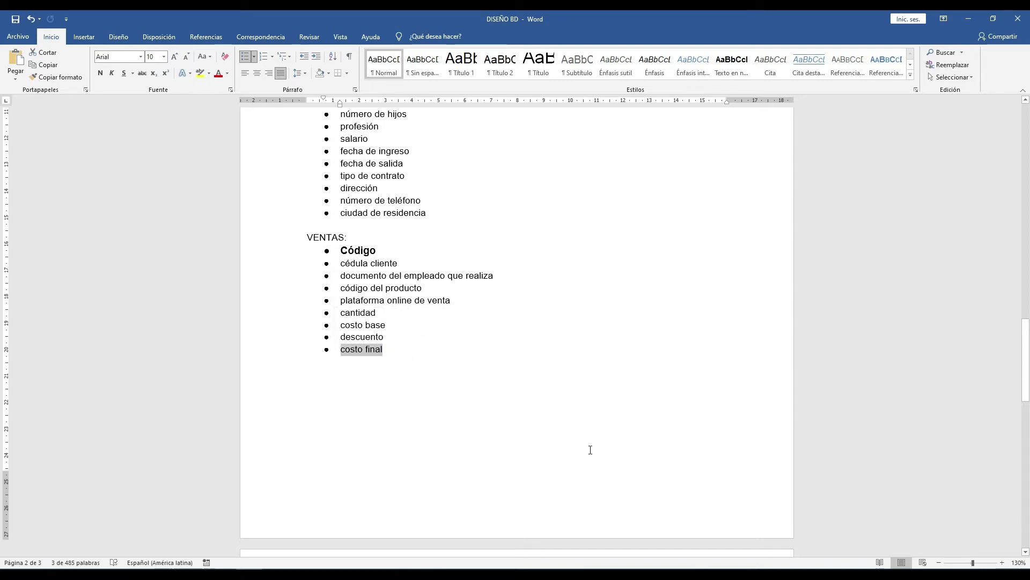
Examine the paragraph on relationship types and the relationship diagram linking PRODUCTOS, PROVEEDORES, VENTAS, CLIENTES and EMPLEADOS.
scroll(591, 449, "down", 3)
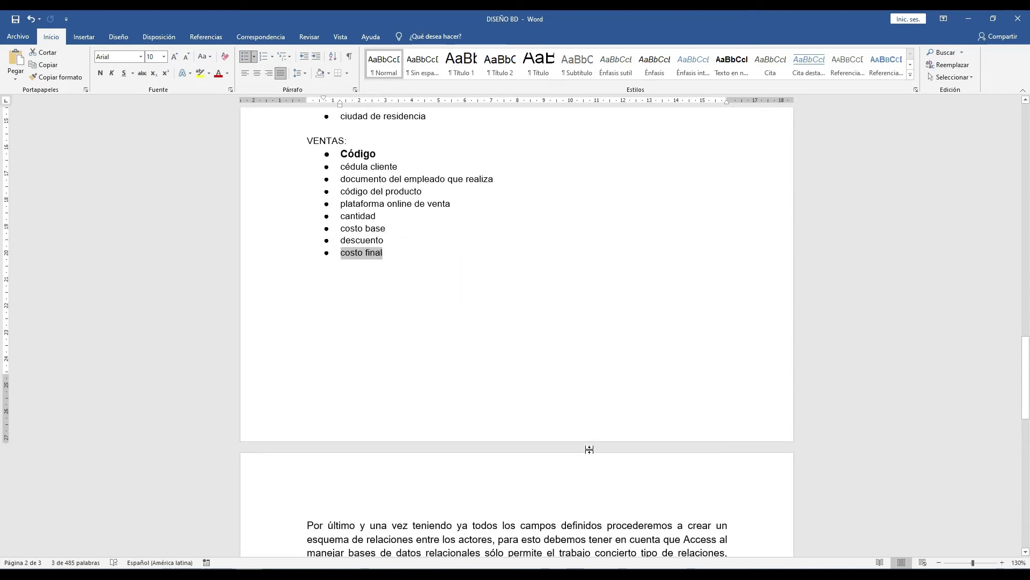
scroll(590, 449, "down", 6)
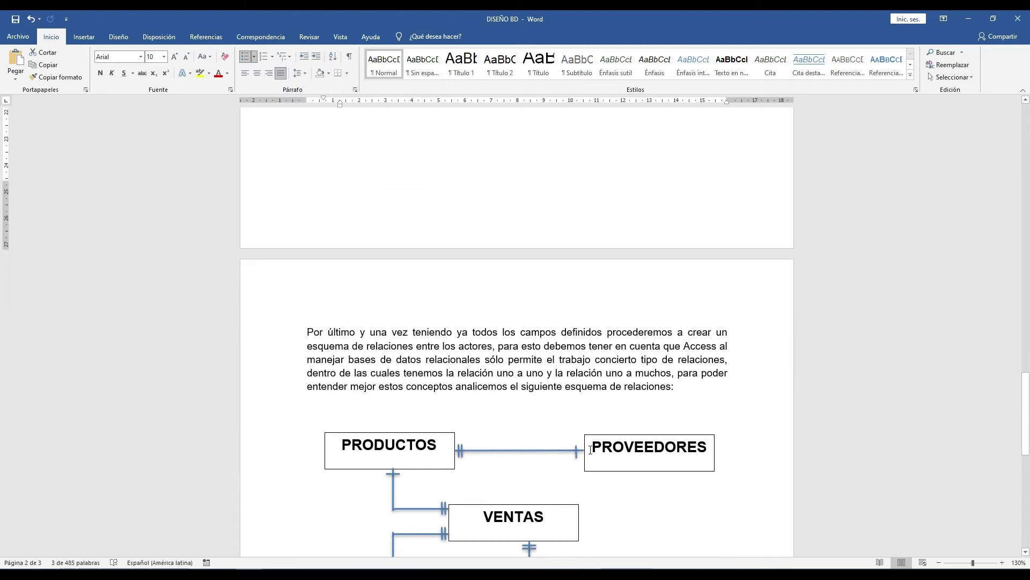
scroll(742, 501, "down", 2)
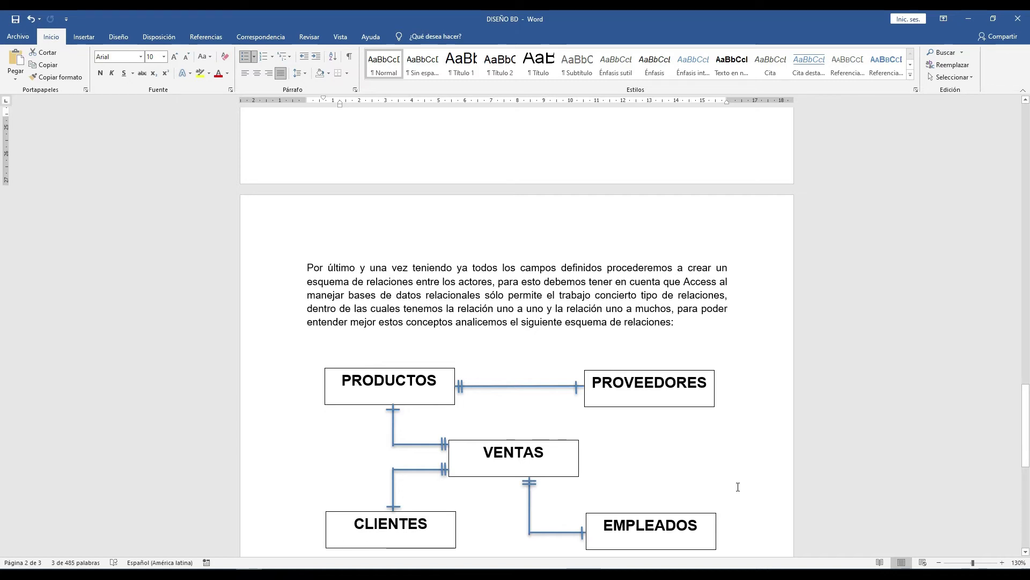
scroll(738, 486, "down", 3)
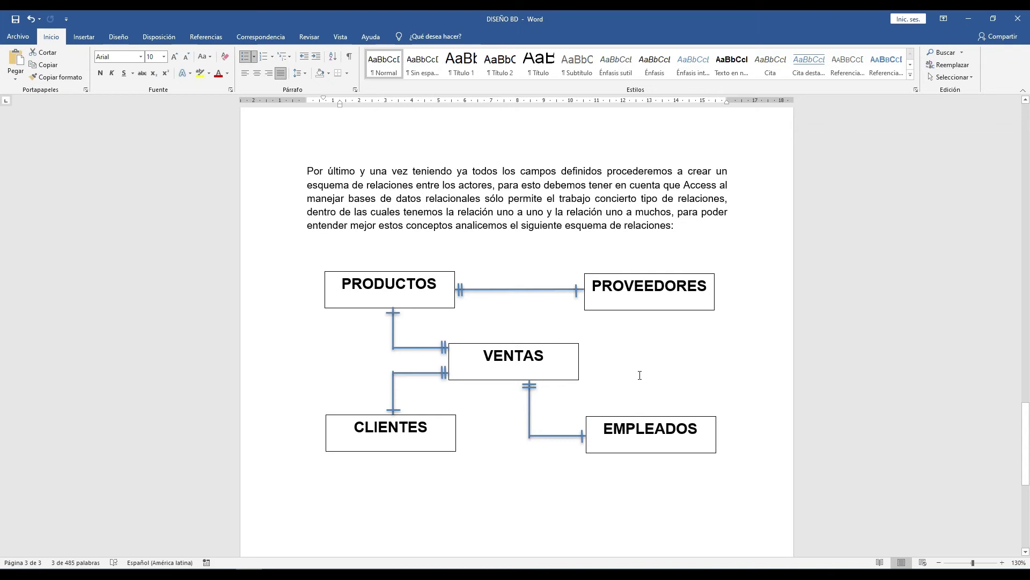
scroll(639, 375, "down", 2)
scroll(634, 379, "up", 2)
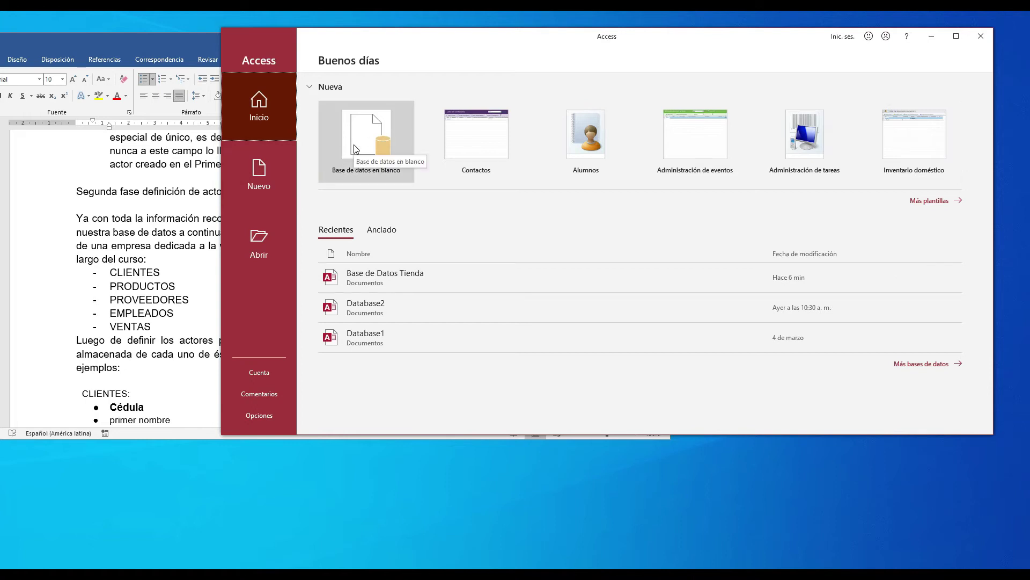
In Access, create a blank database with the file name "Base de datos Tienda Online" and select its table Tabla1.
left_click(368, 152)
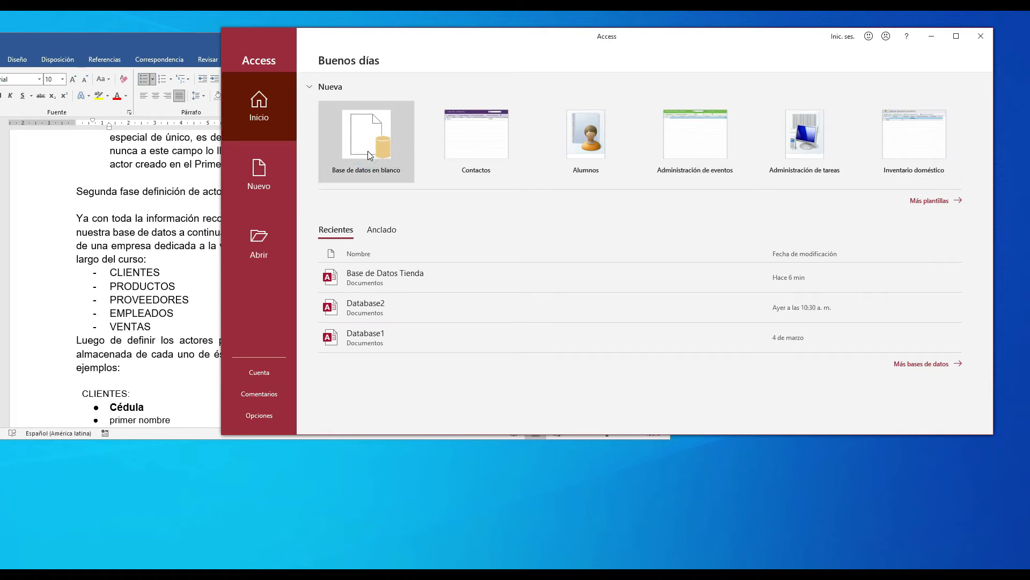
double_click(680, 173)
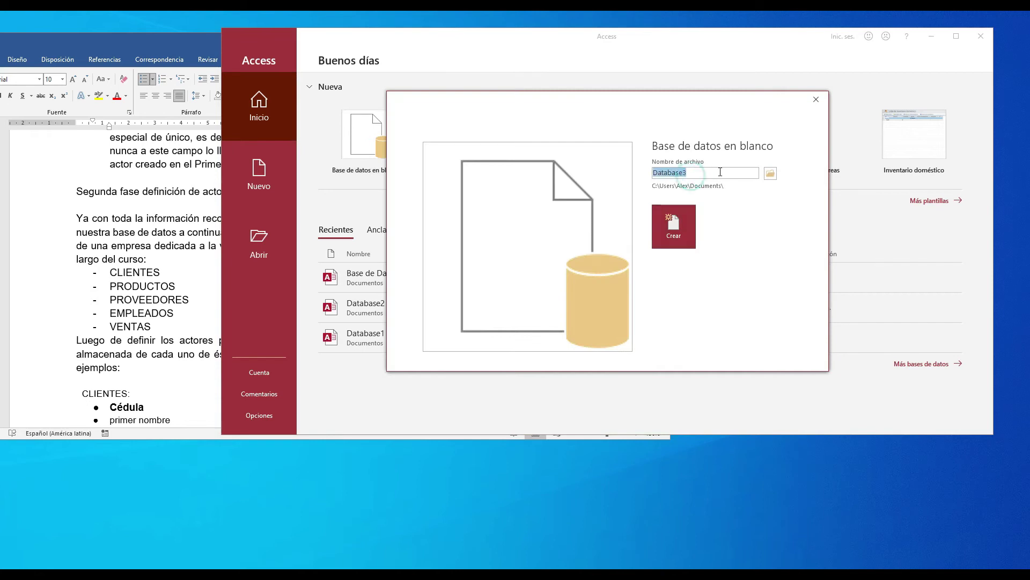
type("Base de datos t")
key("BackSpace")
type("Tienda Online")
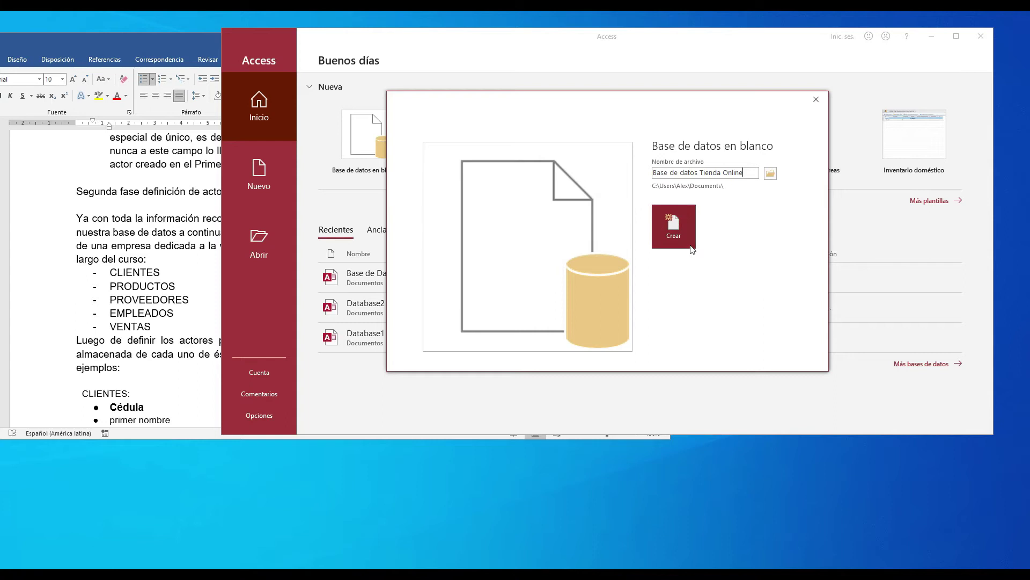
left_click(677, 229)
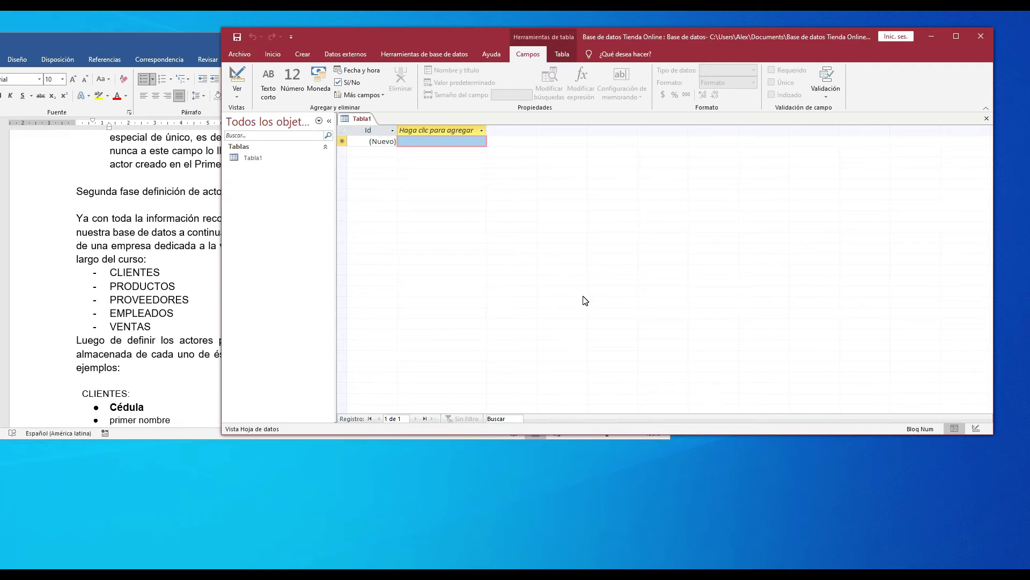
left_click(257, 161)
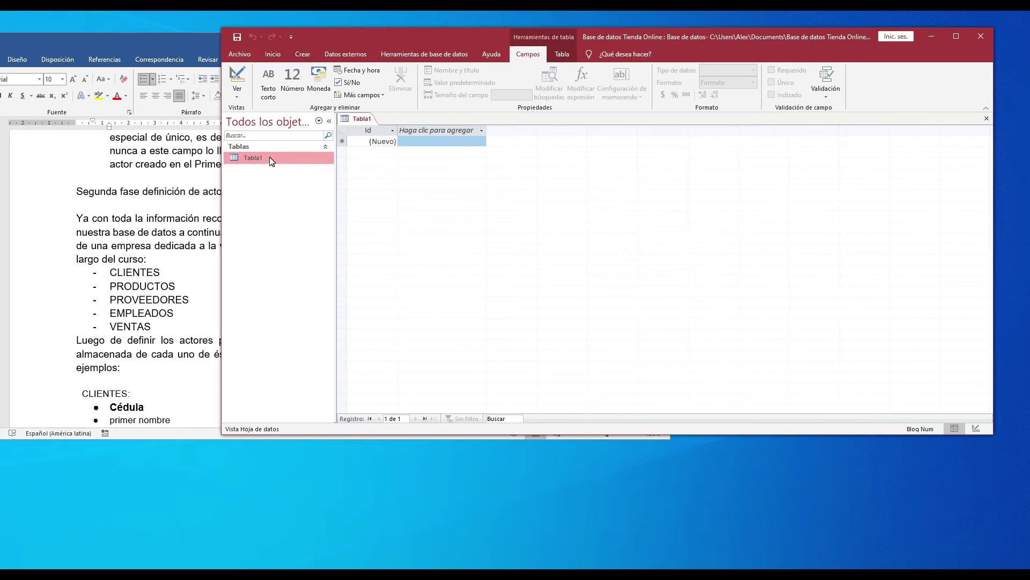
Open Tabla1 in Design View and save the table as CLIENTES, checking the actor name against the list in the Word document.
left_click(304, 56)
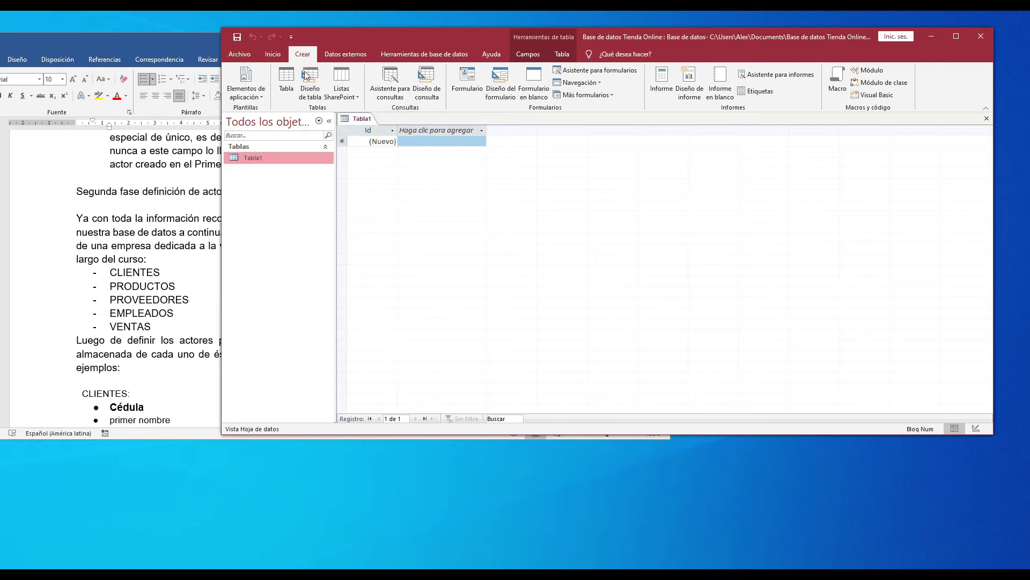
right_click(252, 159)
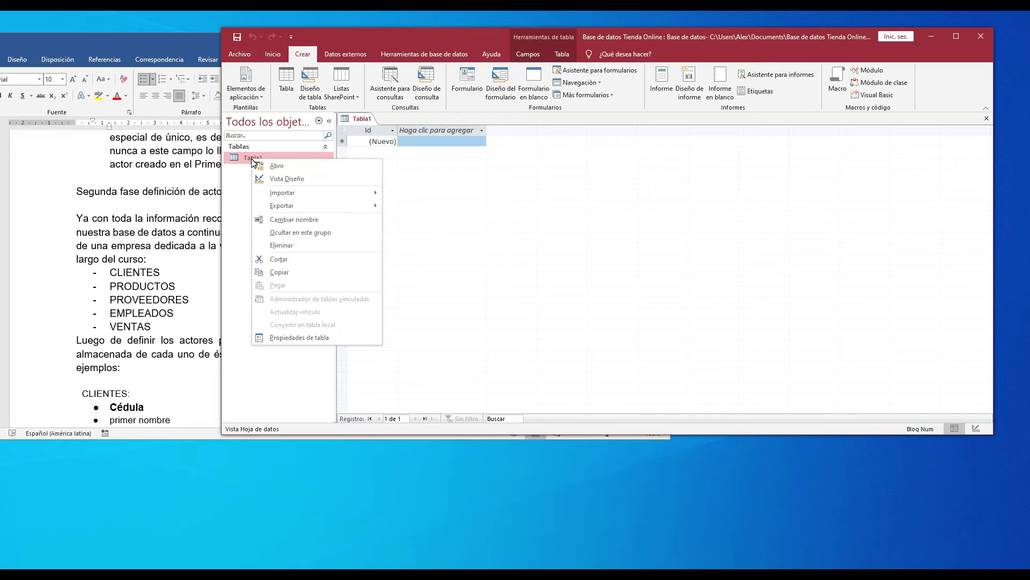
left_click(294, 179)
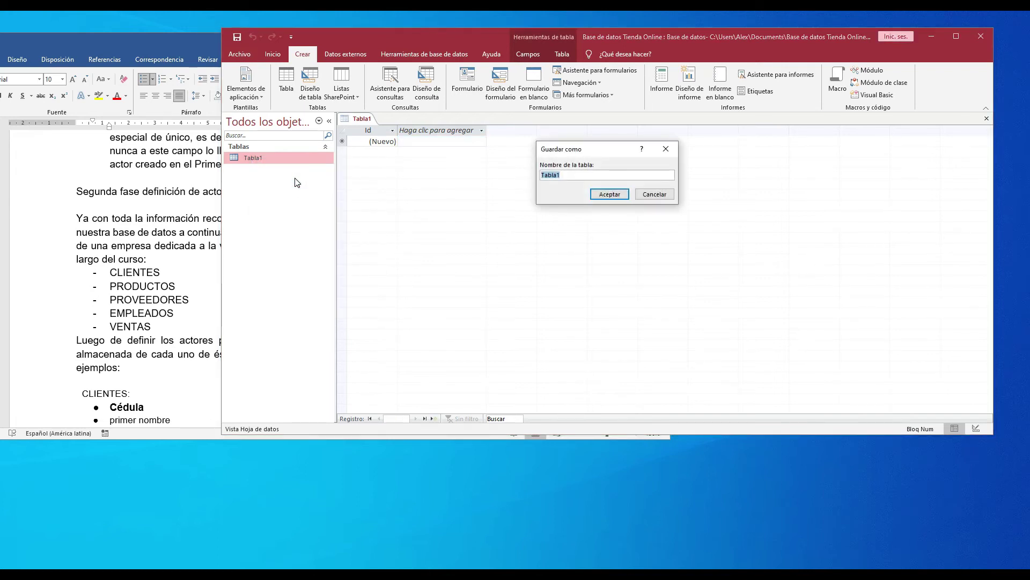
left_click_drag(580, 153, 479, 178)
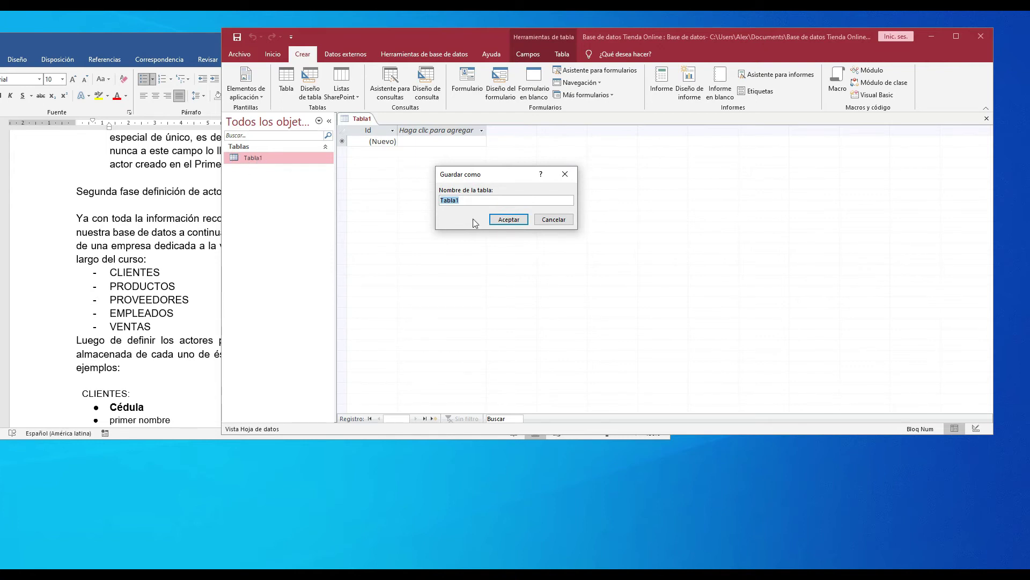
left_click(476, 203)
left_click_drag(488, 205, 412, 194)
key("Caps_Lock")
type("CLIENTES")
left_click(178, 38)
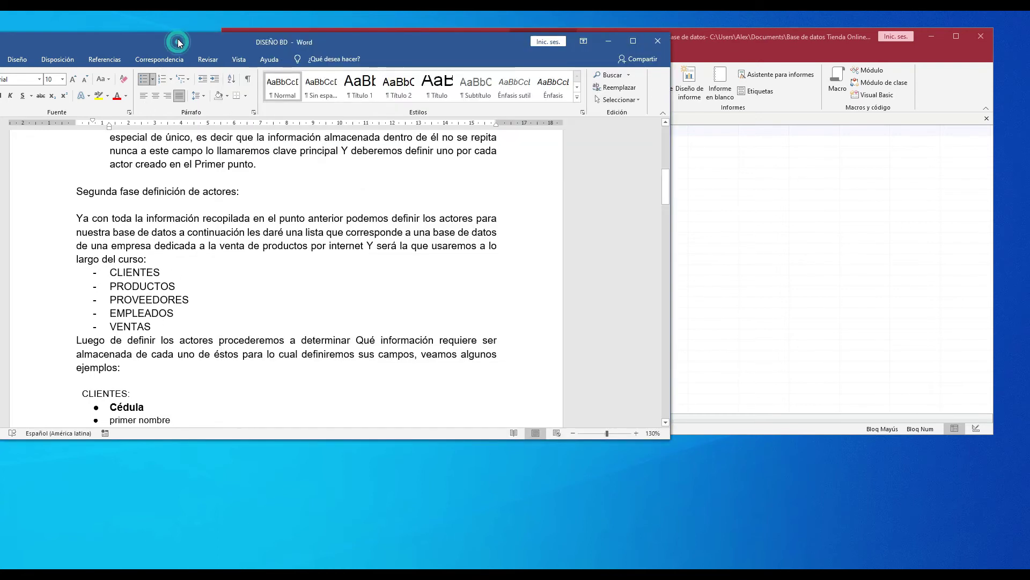
left_click_drag(165, 273, 106, 271)
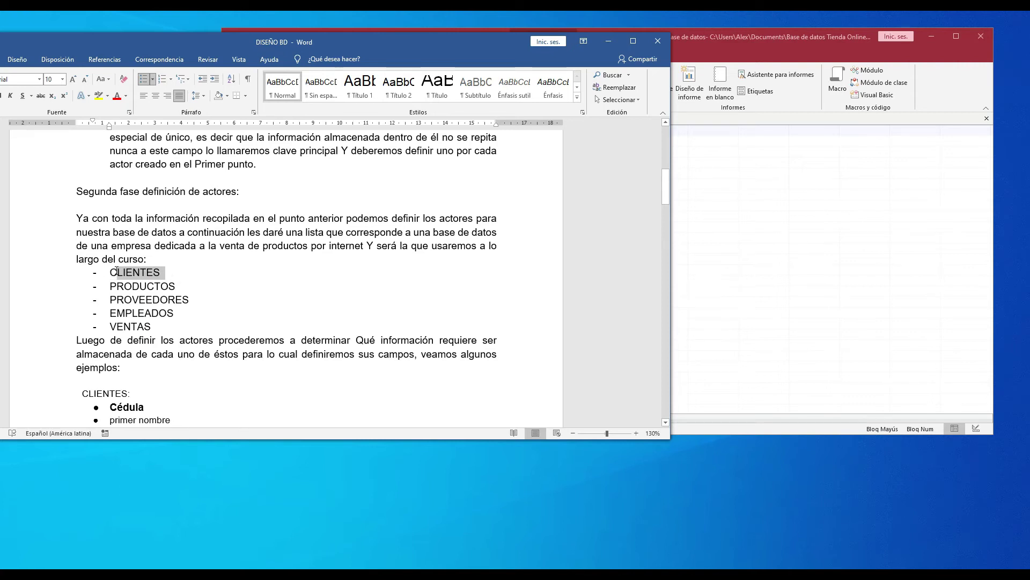
left_click(762, 219)
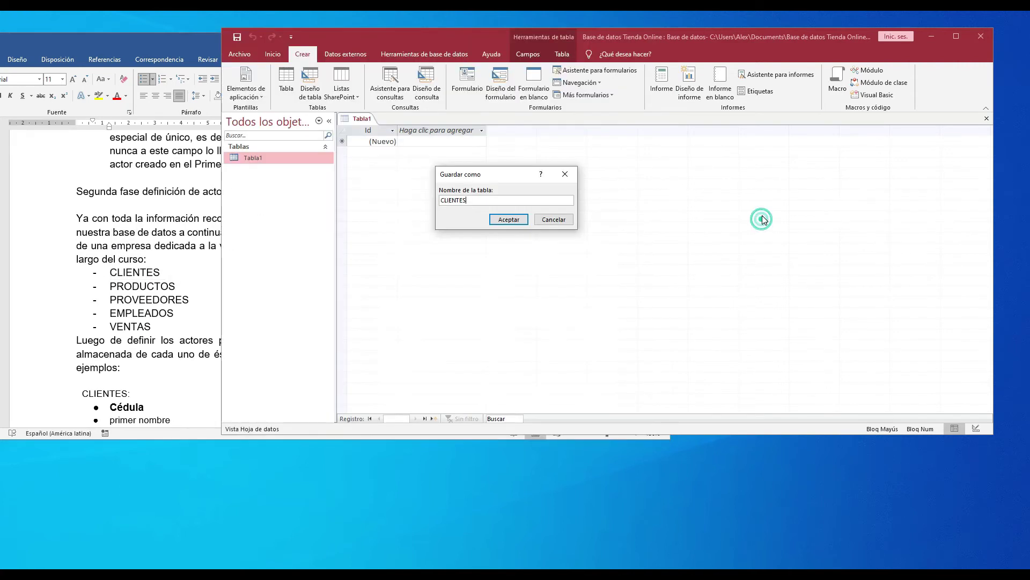
left_click(508, 219)
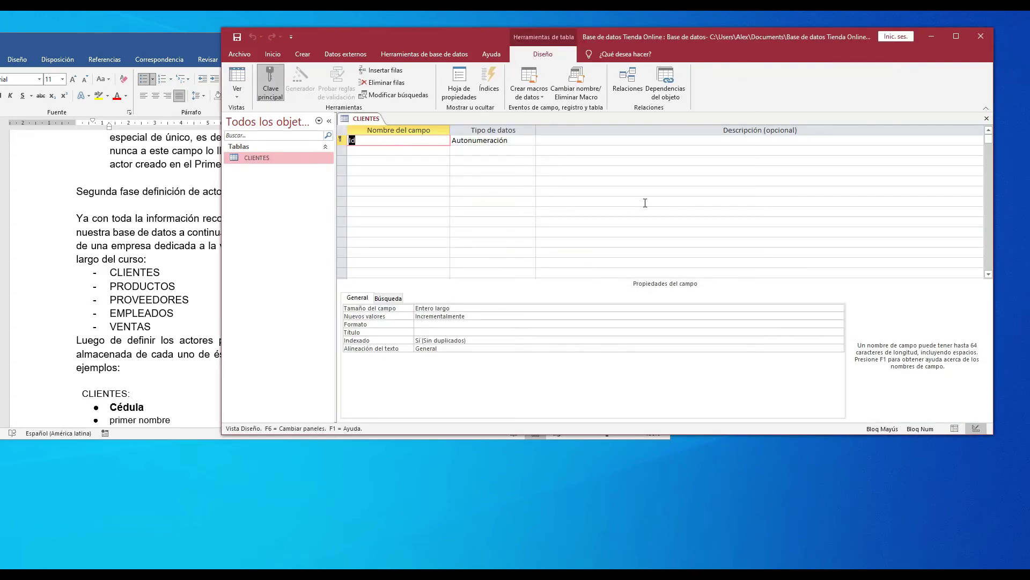
right_click(263, 158)
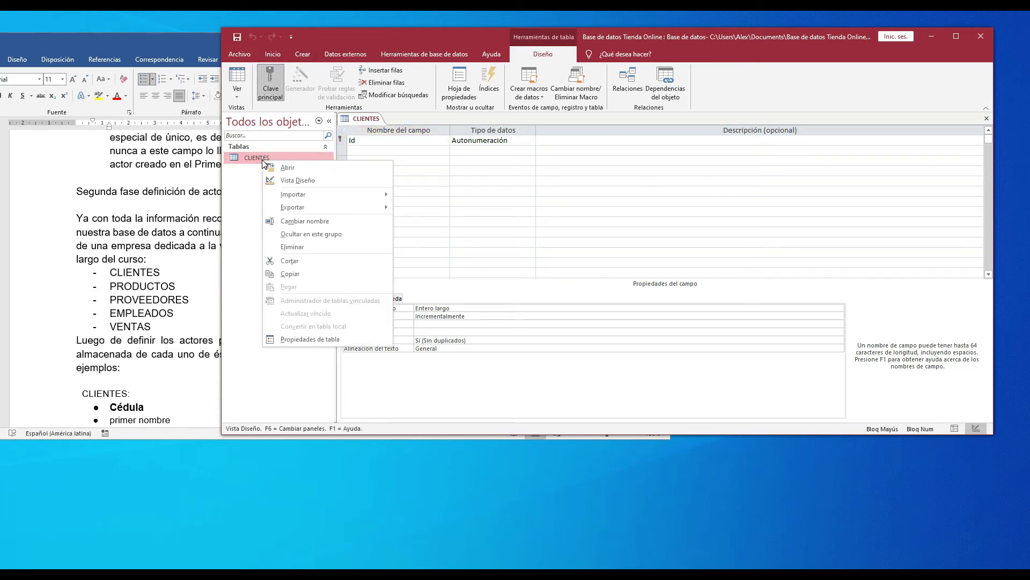
left_click(624, 198)
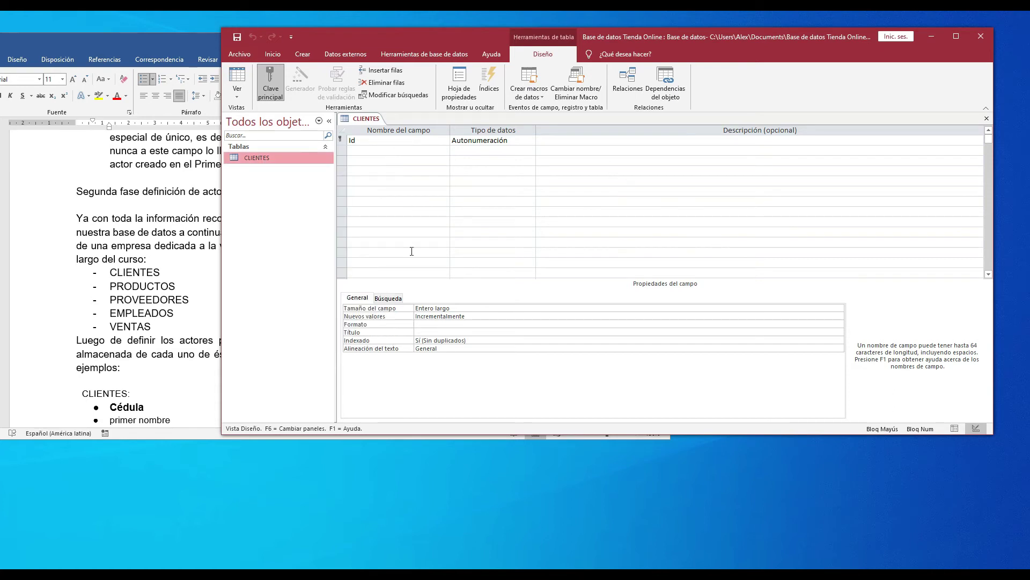
Clear the Id field's name, and select the CLIENTES field list from Cédula to fecha de nacimiento in the Word document.
left_click(408, 143)
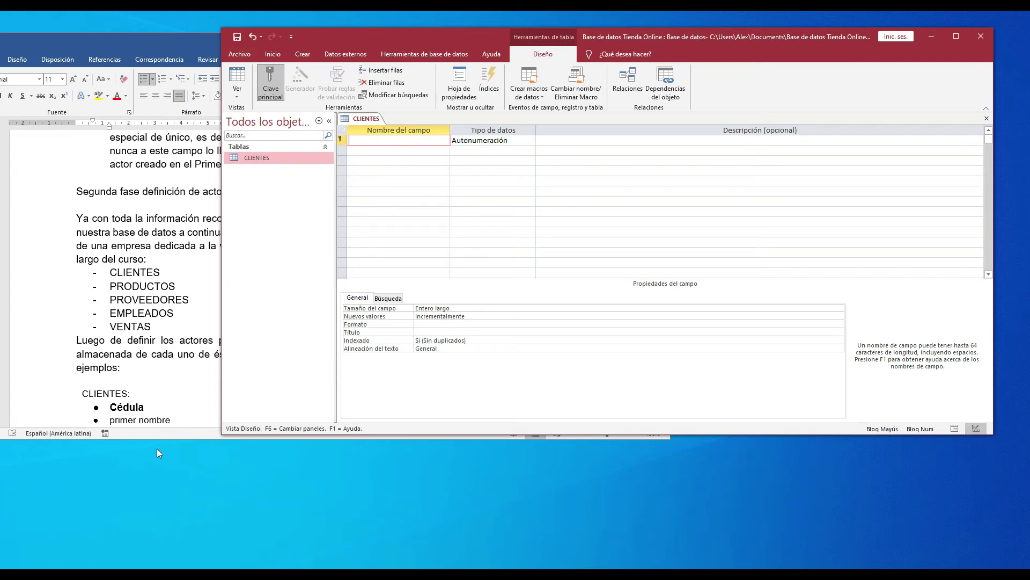
left_click(150, 323)
scroll(250, 318, "down", 6)
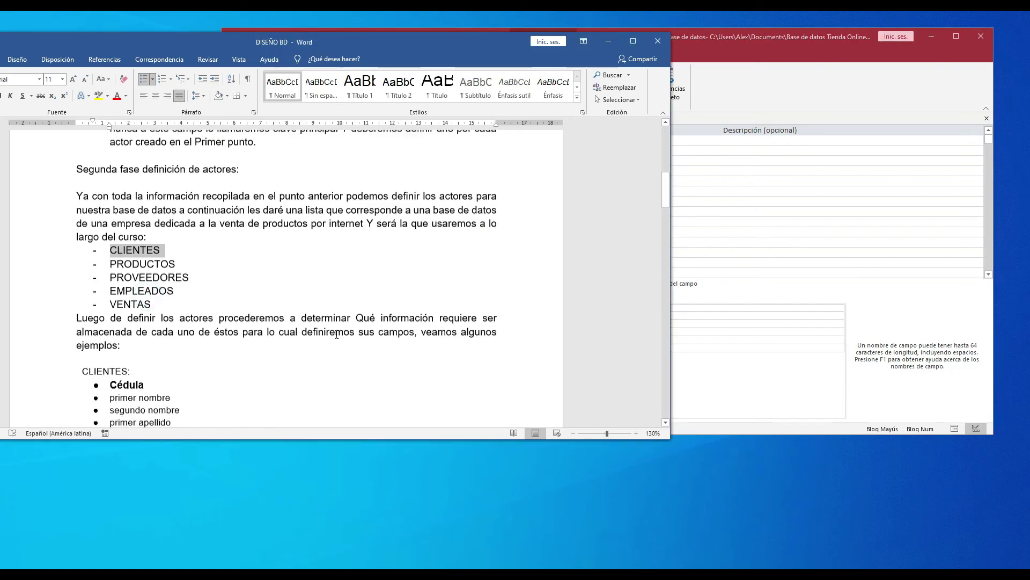
scroll(337, 333, "up", 1)
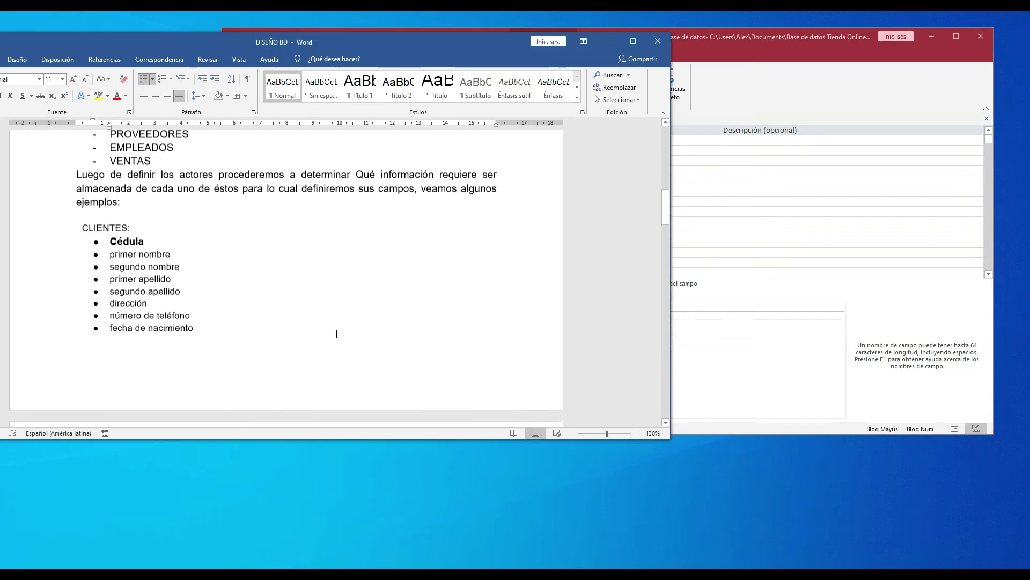
left_click_drag(106, 244, 200, 332)
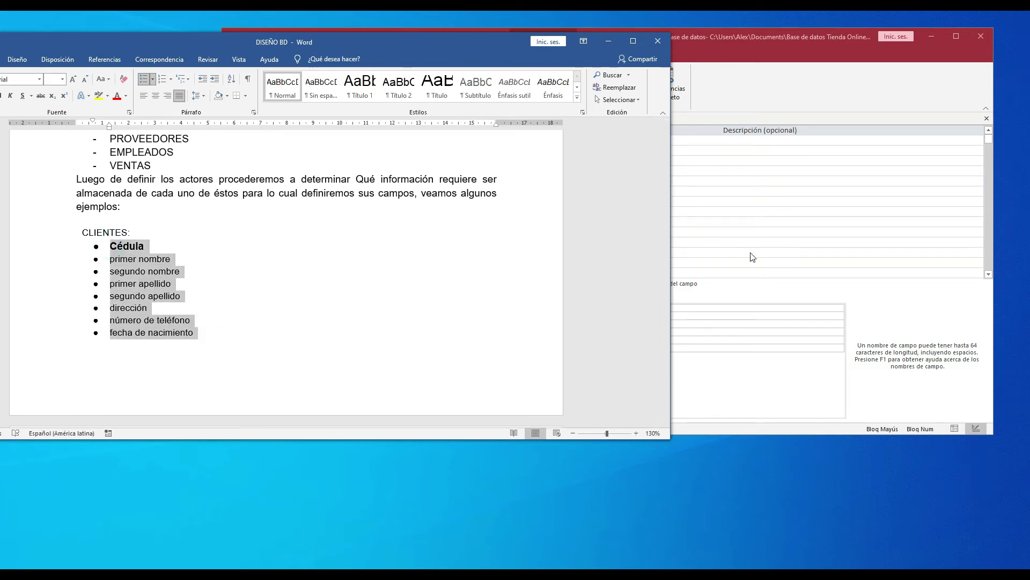
Back in Access, name the key field "cedula" and give it the description "cedula del cliente".
left_click(754, 148)
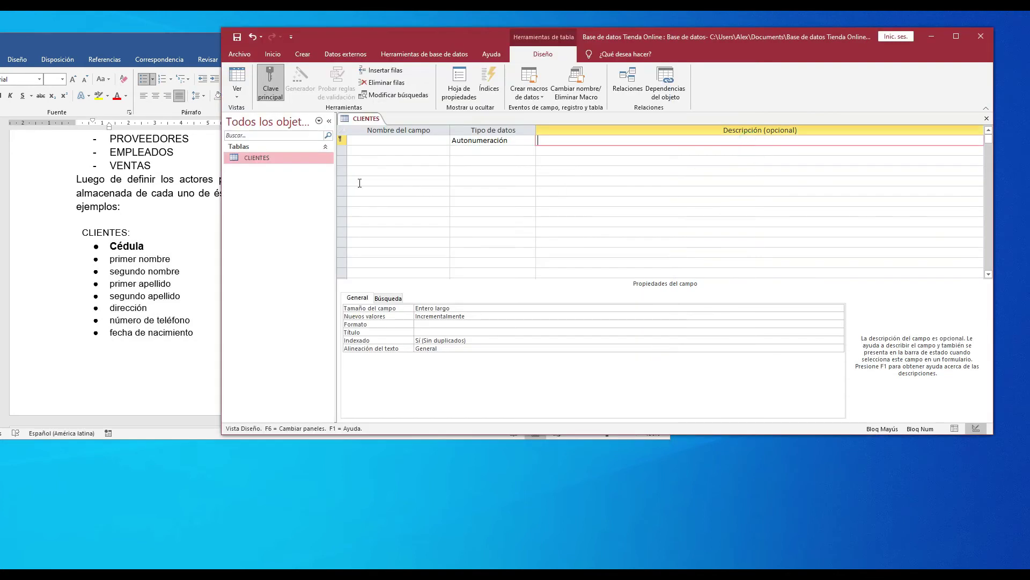
left_click(383, 144)
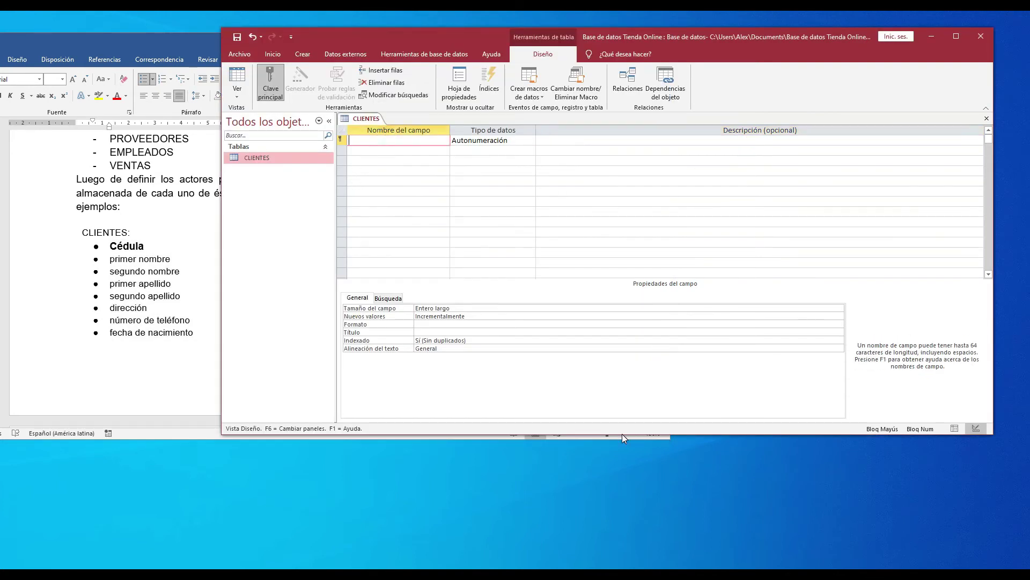
key("Caps_Lock")
type("cedula")
key("Tab")
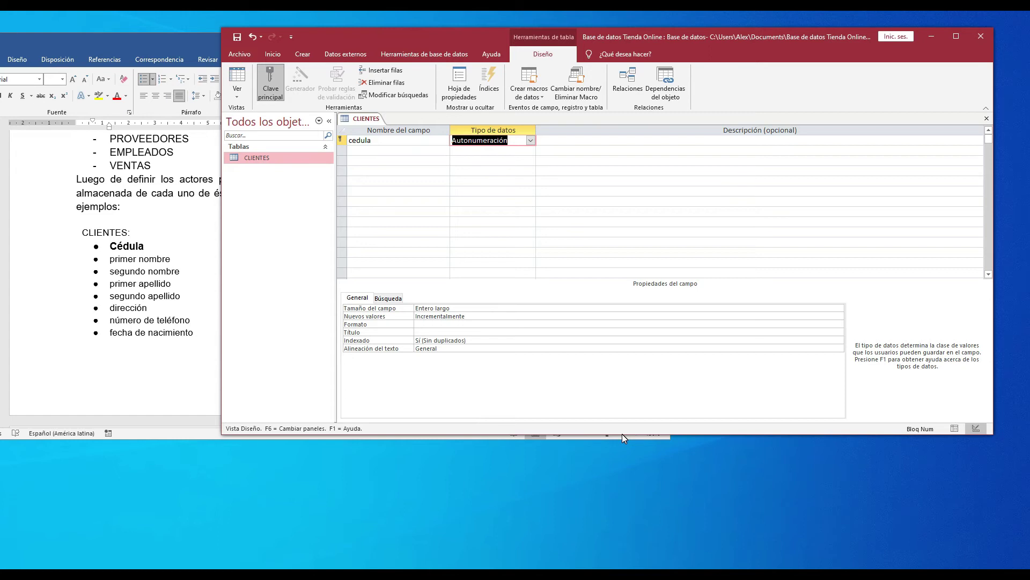
key("Tab")
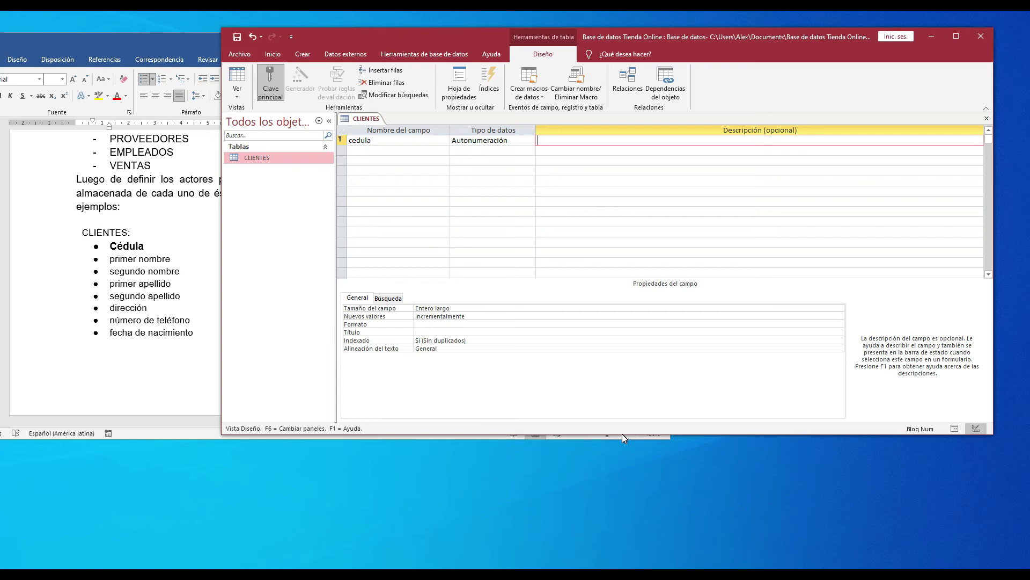
type("cedula del cliente")
key("Return")
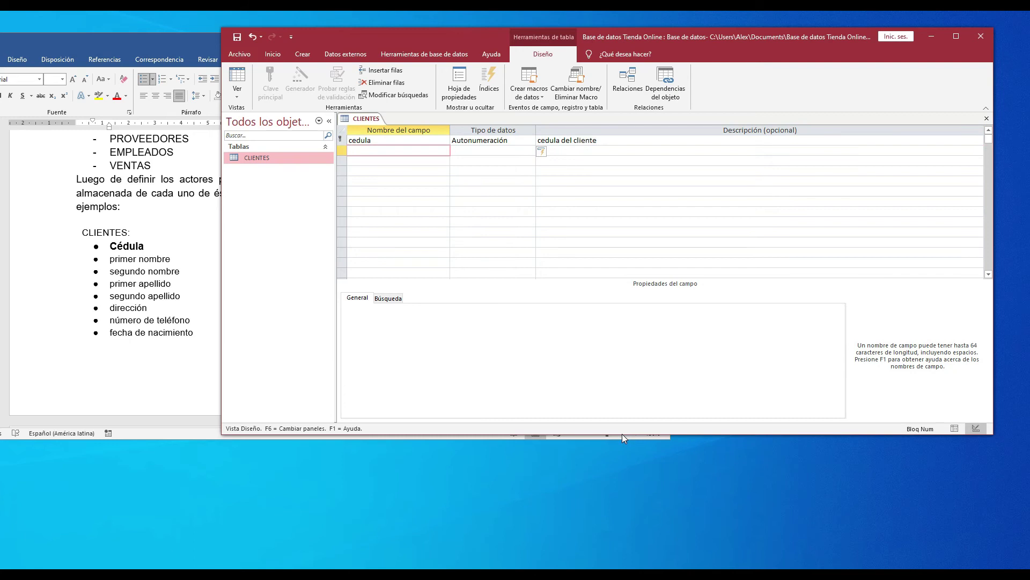
Add the field "primer nombre" with data type Texto corto and the description "primer nombre del cliente".
type("primer nombre")
key("Return")
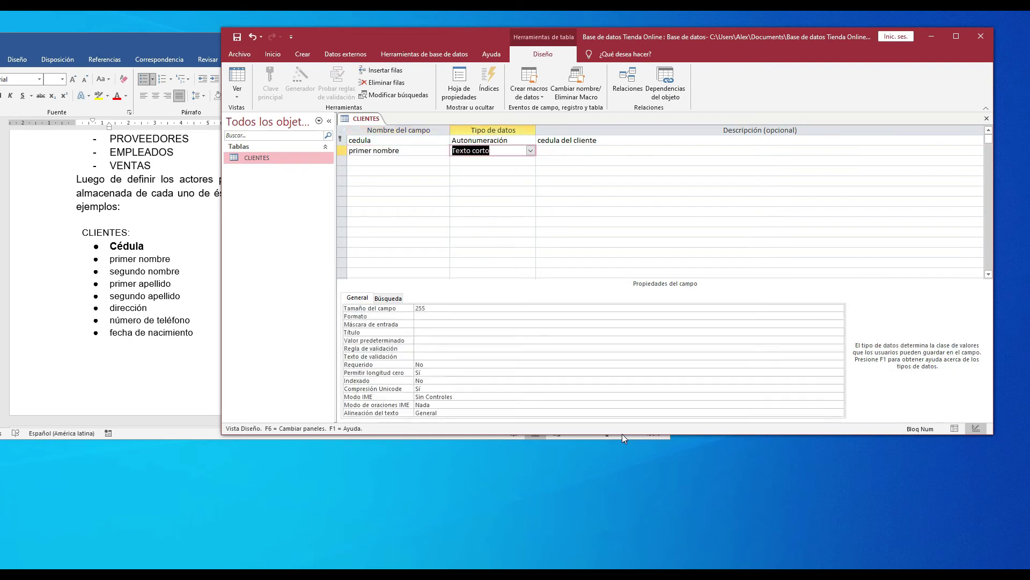
key("Return")
type("primer no")
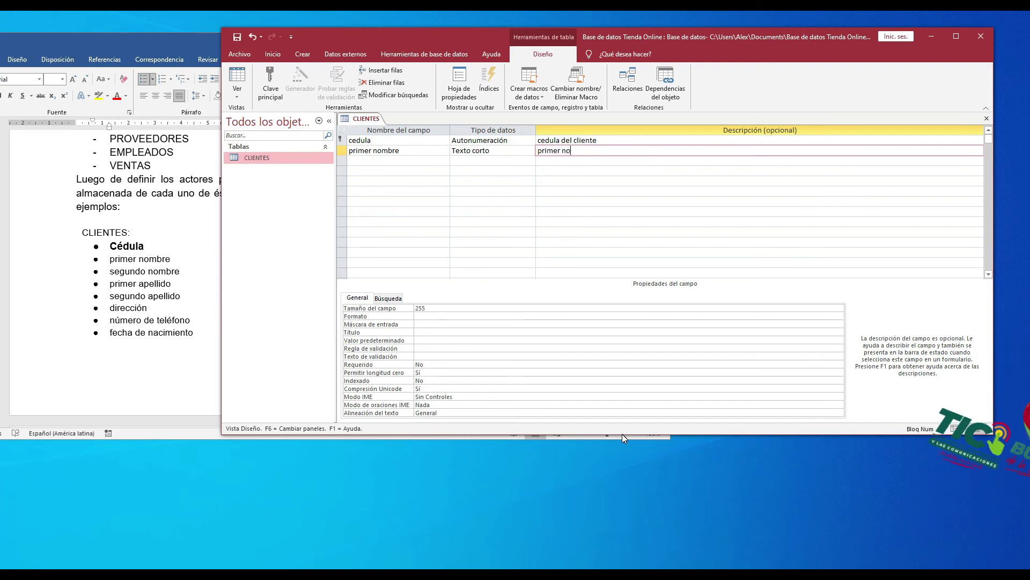
type("mbre del cliente")
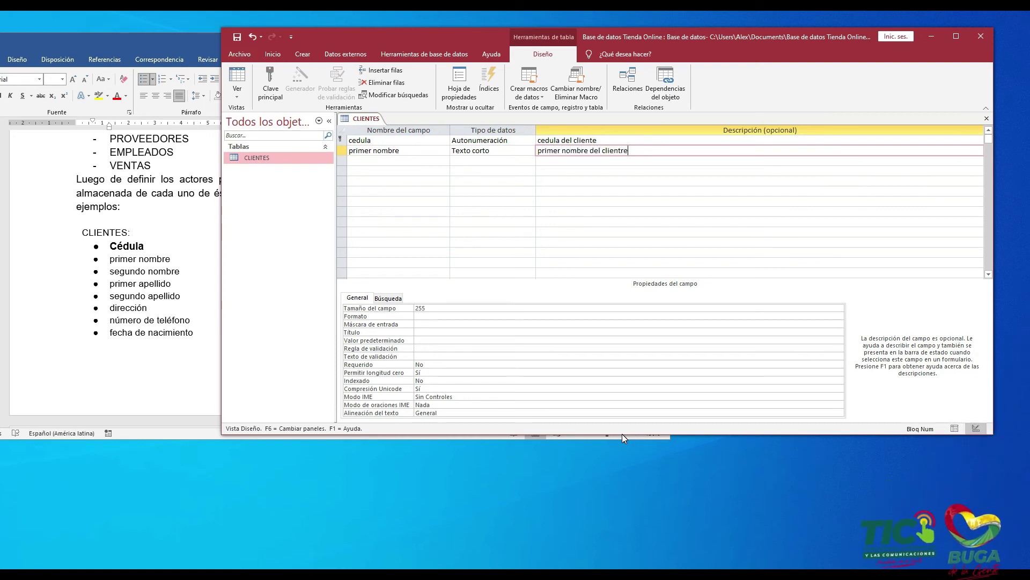
key("Return")
Add the field "segundo nombre" as Texto corto with the description "segundo nombre del cliente".
type("segundo ")
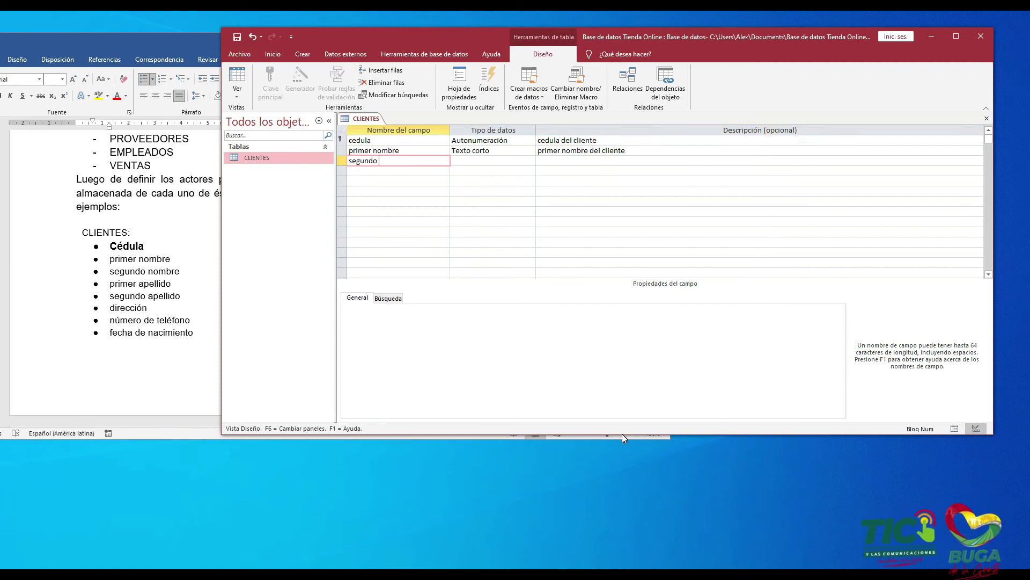
type("nombre")
key("Return")
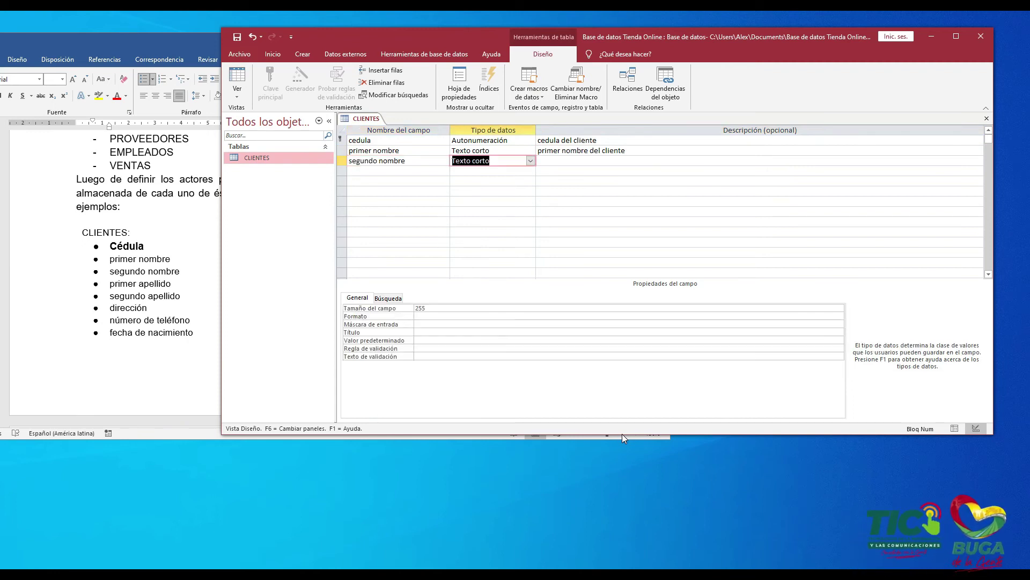
key("Return")
type("segundo")
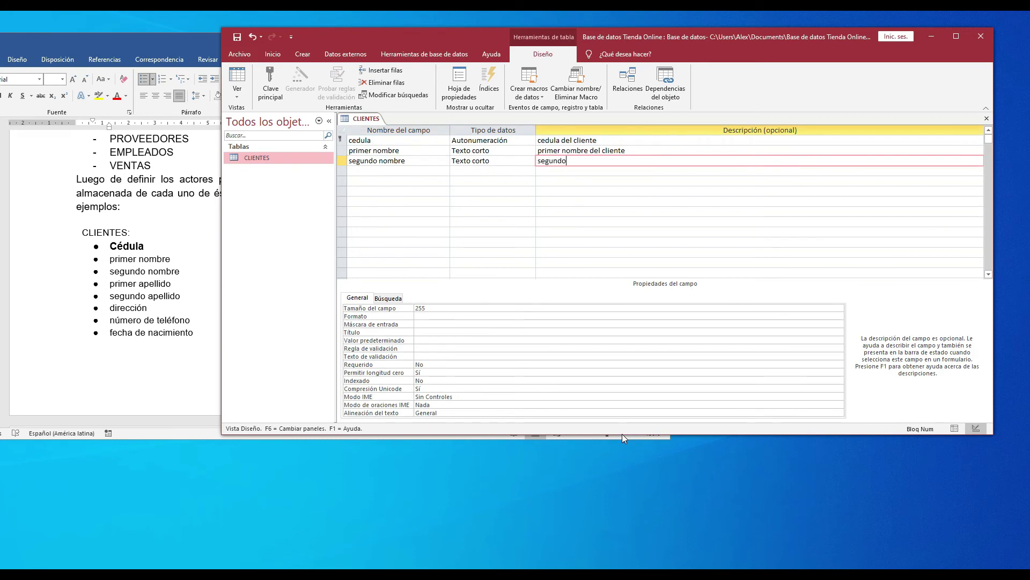
type(" nombre del cliente")
key("Return")
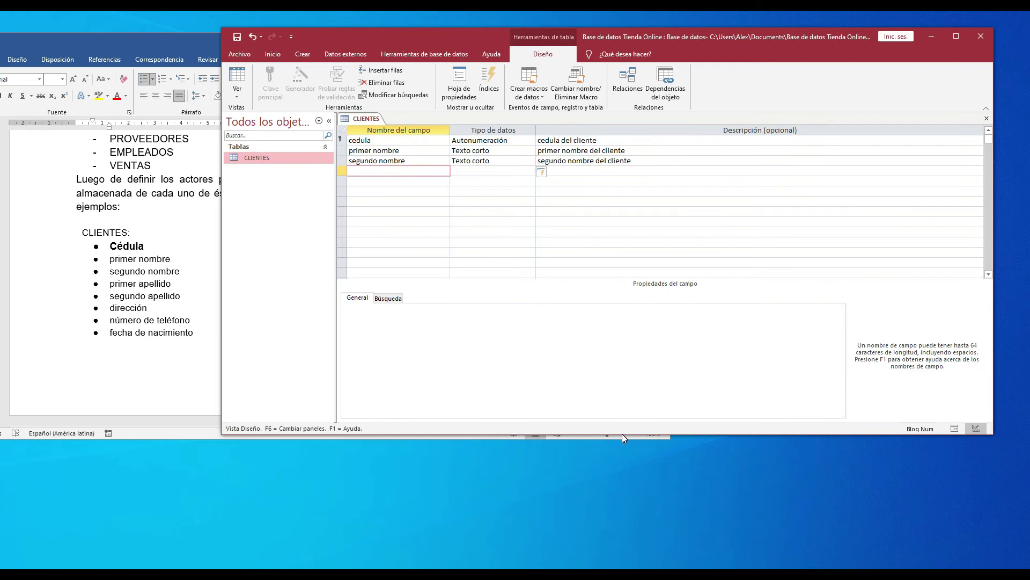
Add the field "primer apellido" as Texto corto with the description "primer apellido del cliente".
type("primer apellido")
key("Return")
key("Return")
type("pri")
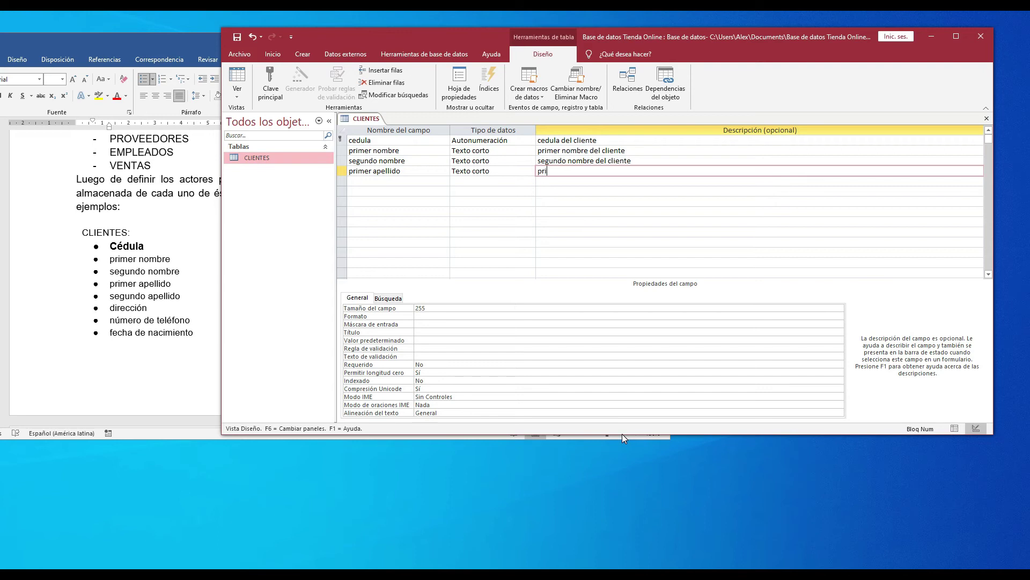
type("mer apellido del cliente")
key("Return")
Add the field "segundo apellido" as Texto corto with the description "segundo apellido del cliente".
type("segundo a")
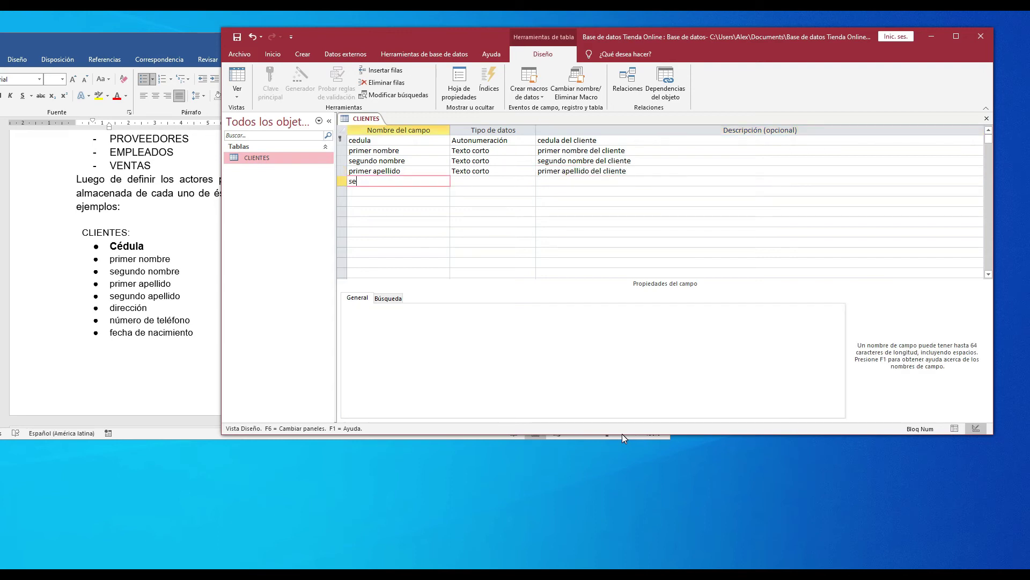
type("ido")
key("Tab")
key("Tab")
type("segundo apellido del cliente")
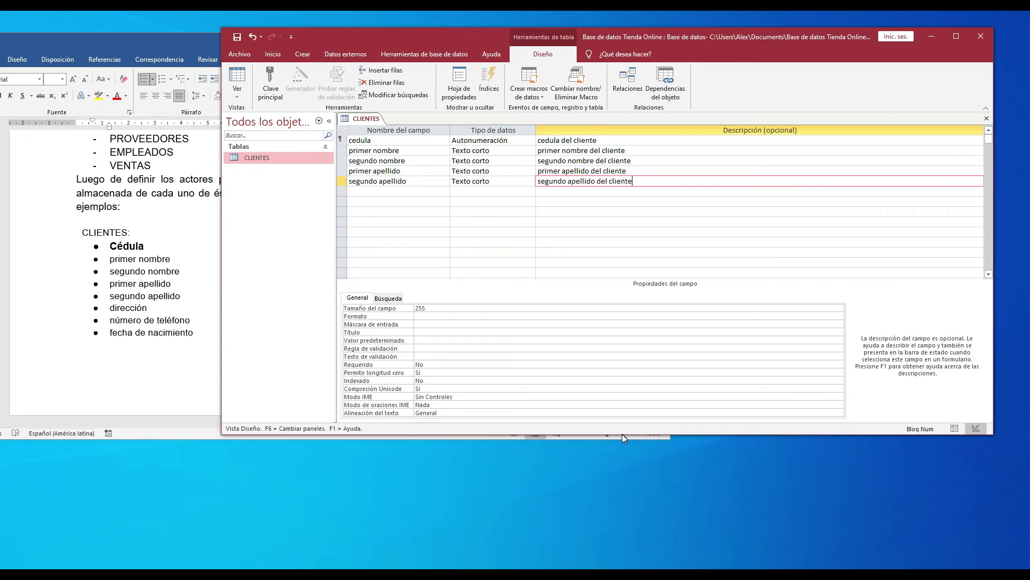
key("Return")
Add the field "direccion" as Texto corto with the description "direccion de residencia del cliente".
type("di")
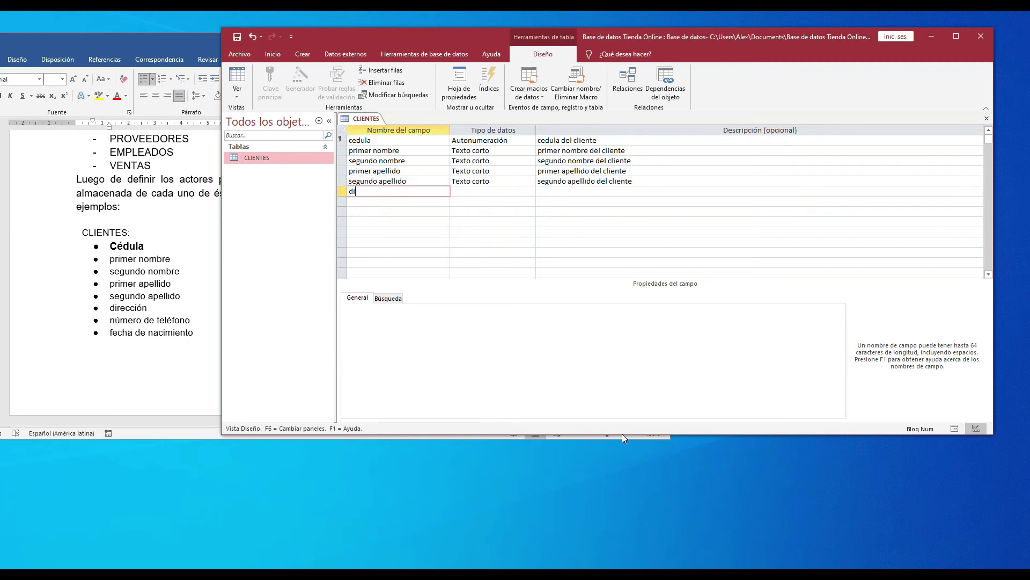
type("reccion")
key("Return")
key("Return")
type("direcci")
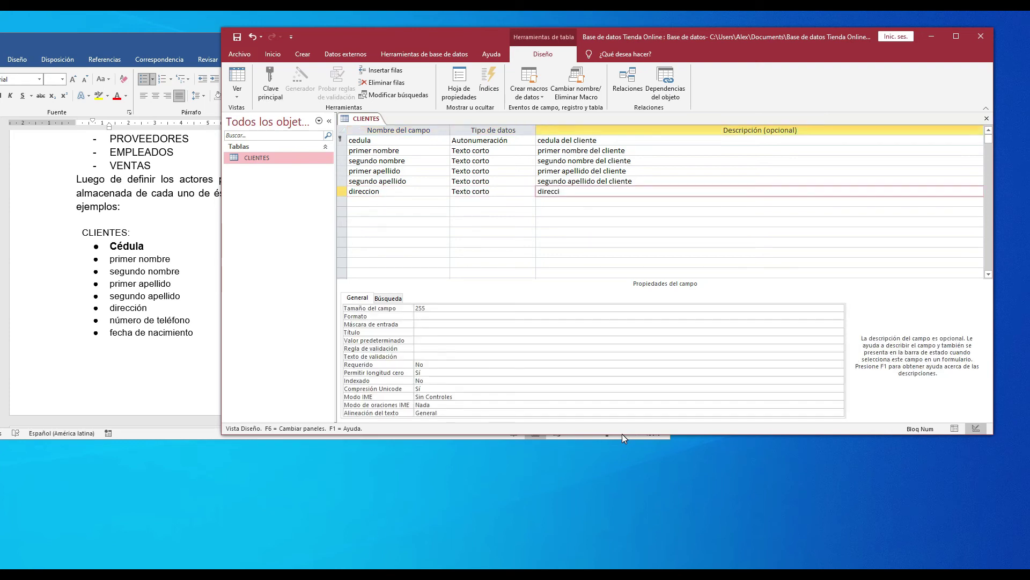
type("on de residencia del cliente")
key("Return")
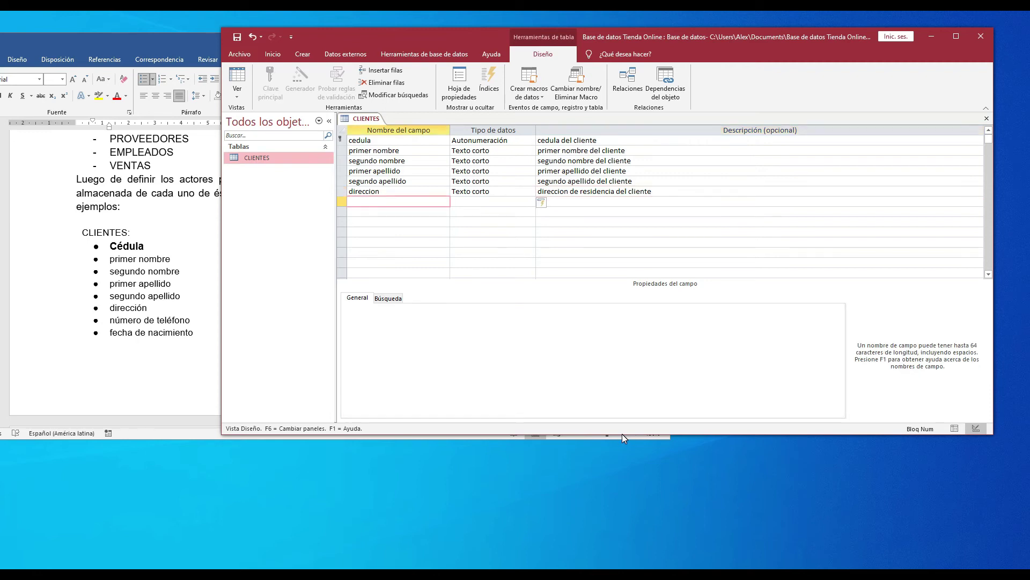
Add the field "telefono" as Texto corto with the description "telefono de contacto del cliente".
type("telefono")
key("Tab")
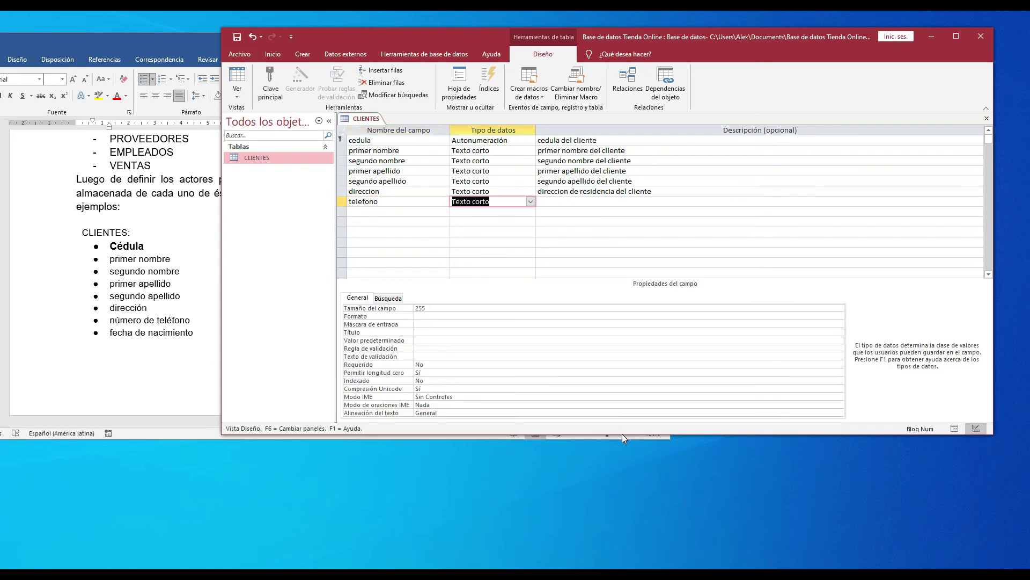
key("Tab")
type("telefono de contacto del cliente")
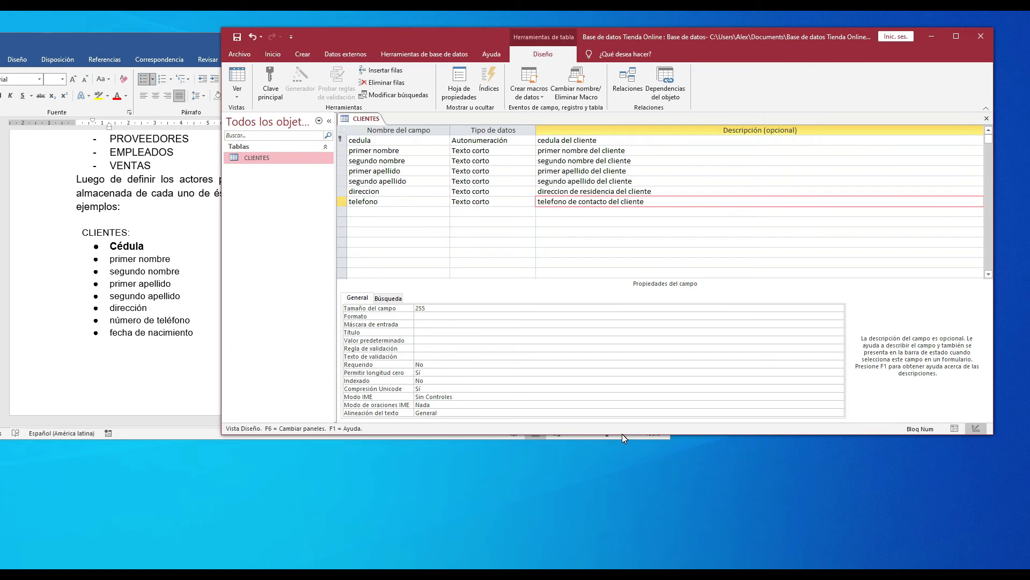
key("Return")
Add the field "fecha_nacimiento" as Texto corto with the description "fecha de nacimiento del cliente".
type("fecha de na")
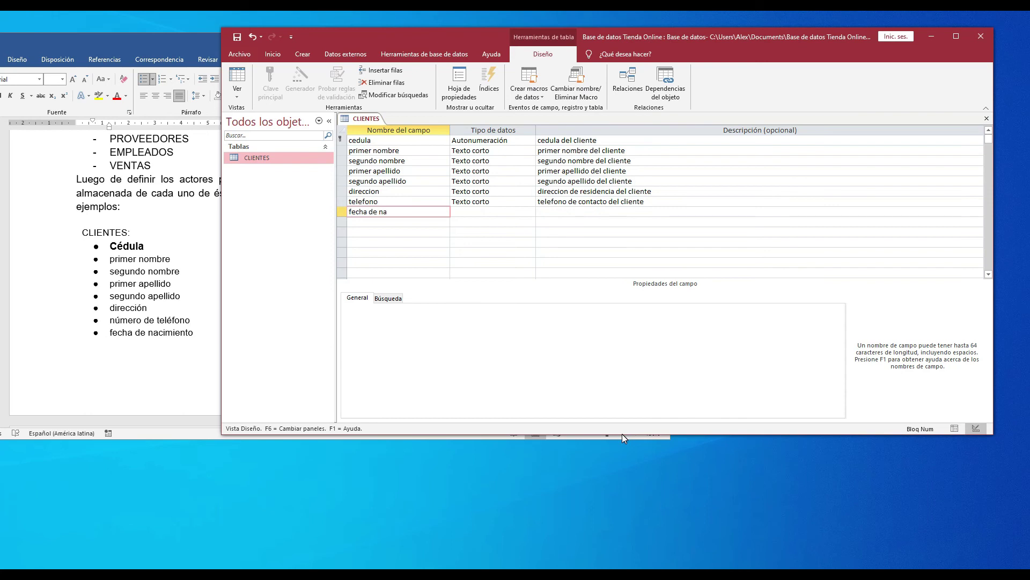
key("BackSpace")
key("BackSpace")
key("BackSpace")
key("BackSpace")
key("BackSpace")
key("BackSpace")
type("_nacimiento")
key("Tab")
key("Tab")
type("fecha de naci")
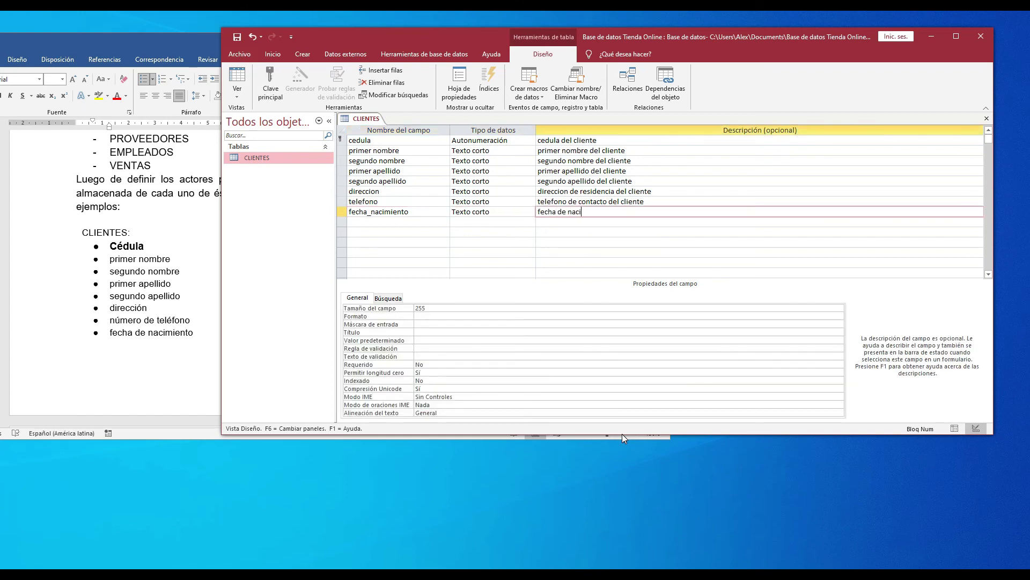
type("miento del cliente")
Close the CLIENTES table design and save its changes.
left_click(987, 119)
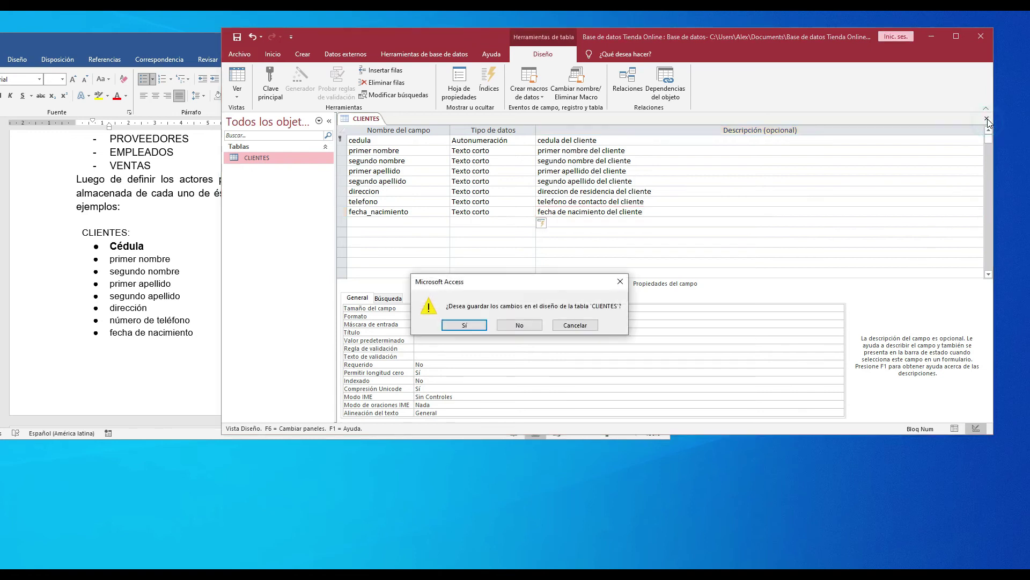
left_click_drag(543, 287, 620, 170)
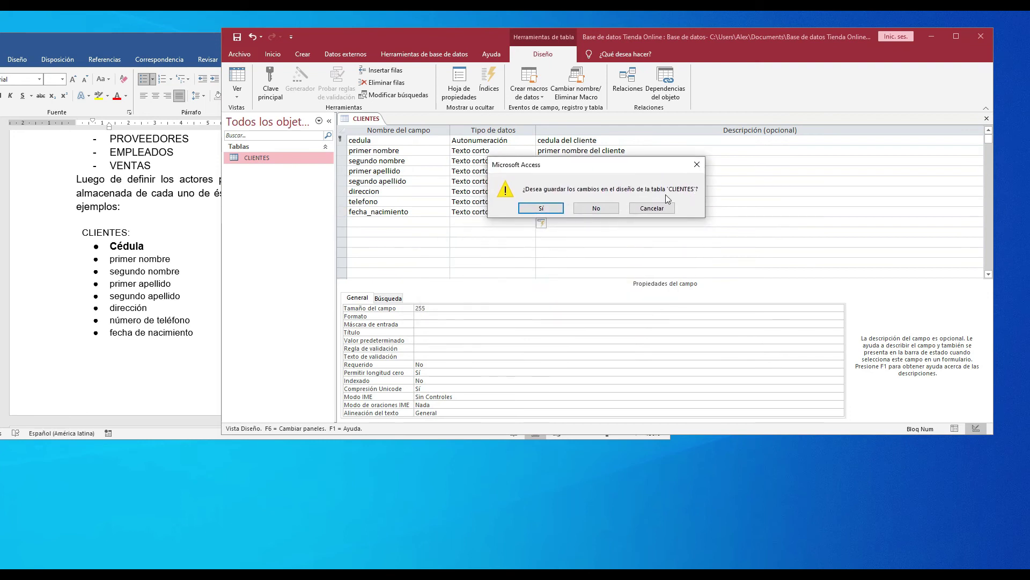
left_click(542, 209)
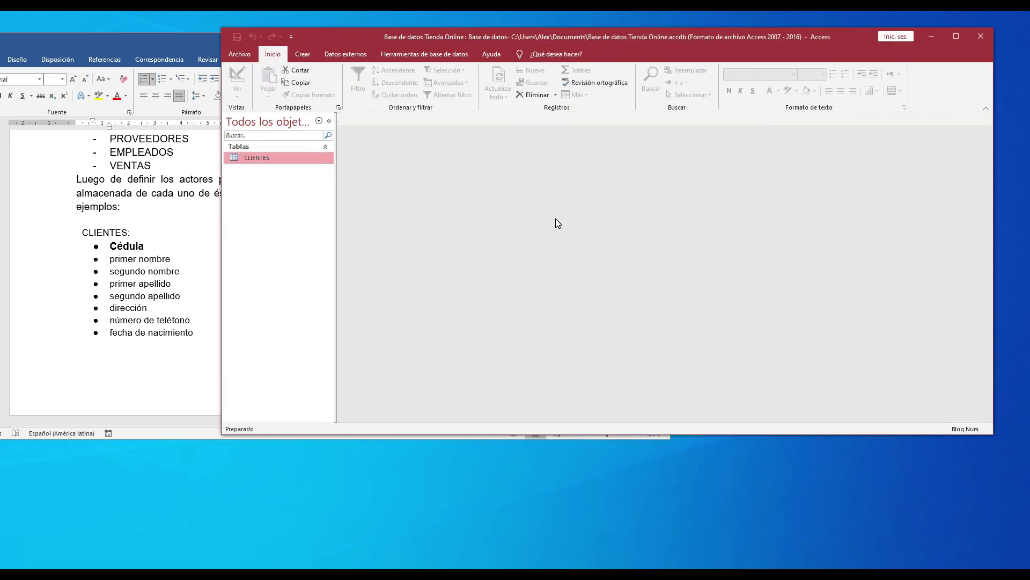
Reopen the CLIENTES table in design view to review its fields, and close it without changes.
right_click(266, 162)
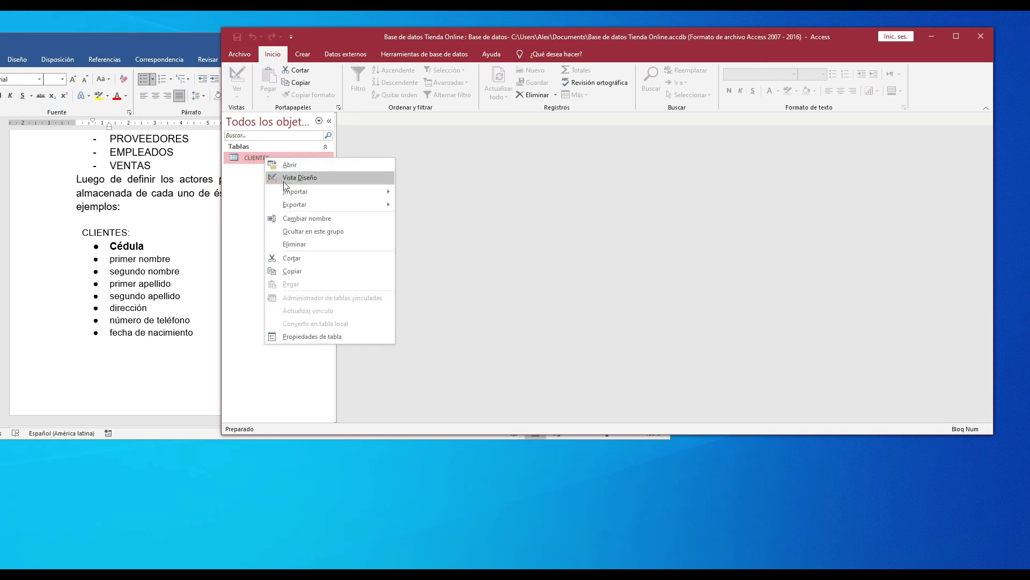
left_click(298, 179)
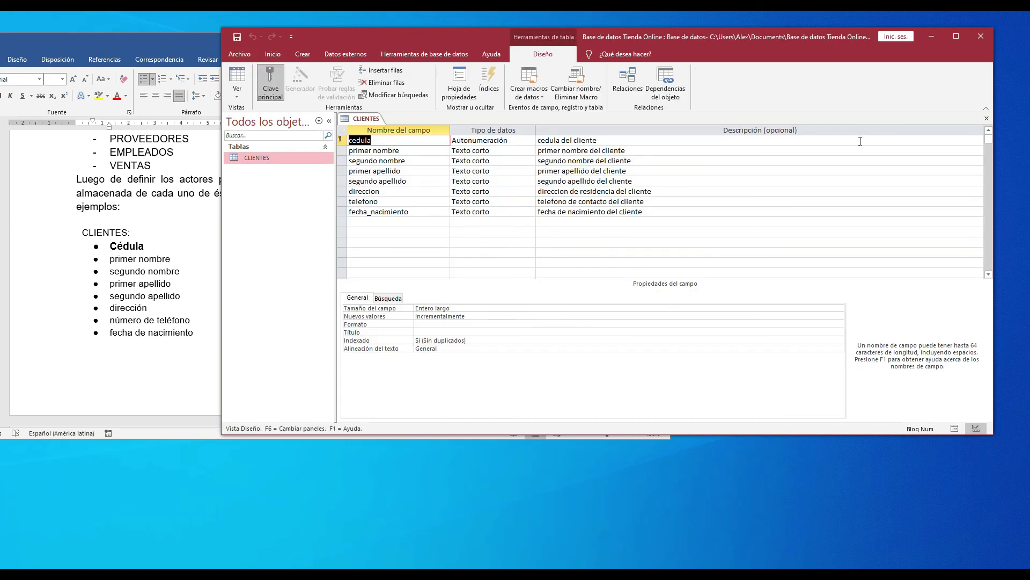
left_click(985, 119)
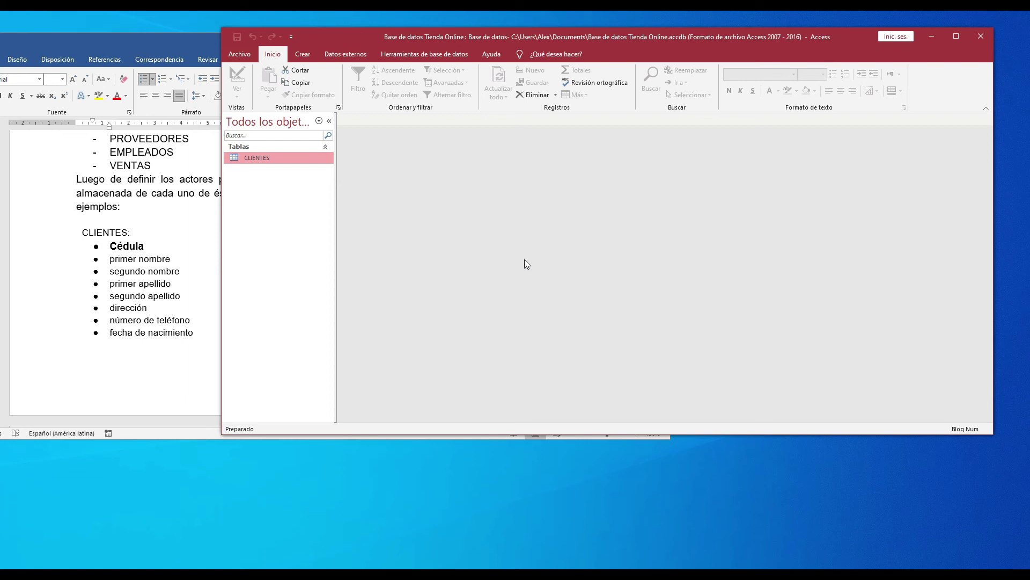
Start another new table in design view.
left_click(303, 55)
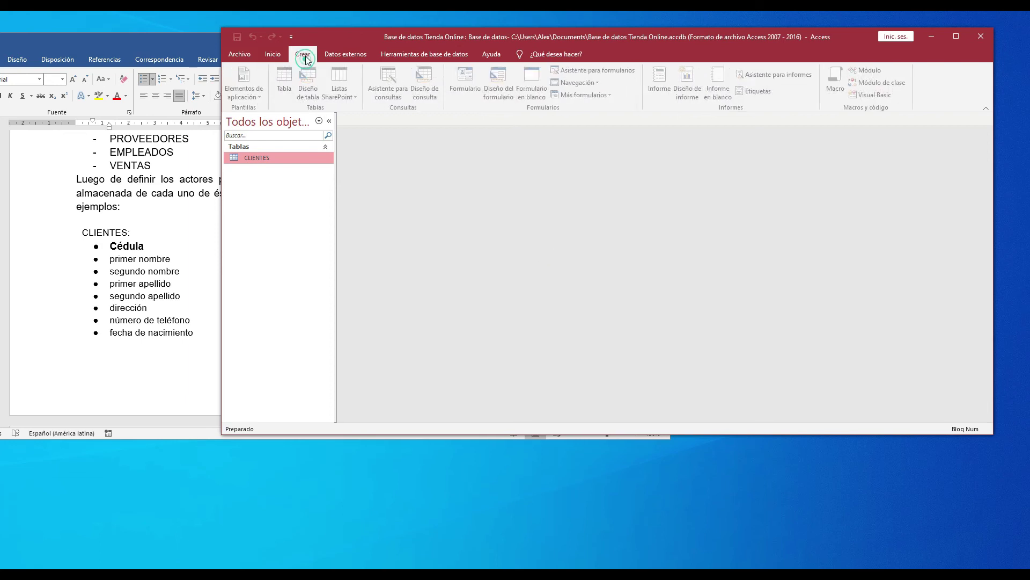
left_click(314, 98)
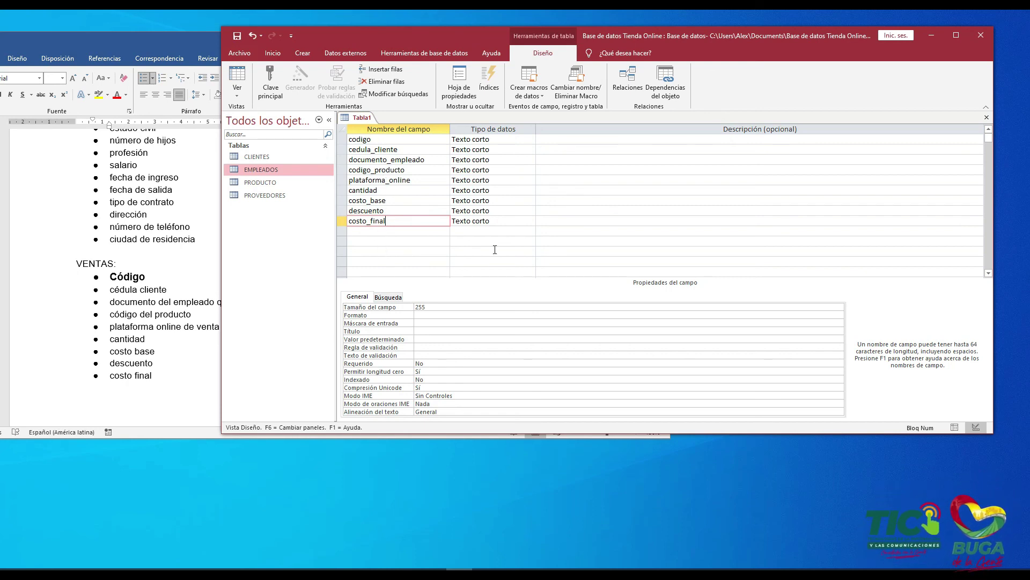
Close the new sales table's design and save it as VENTAS without creating a primary key.
left_click(986, 116)
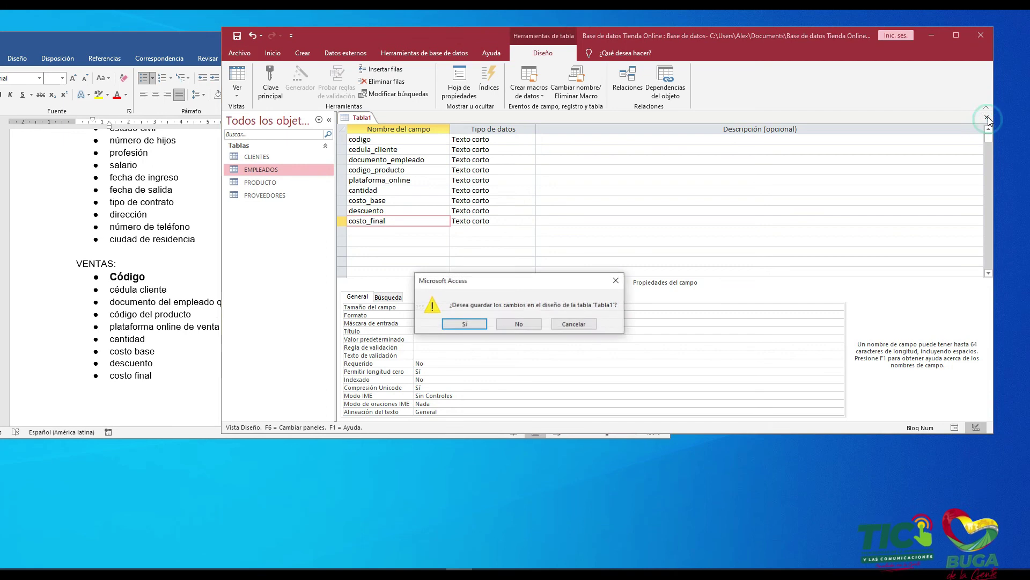
left_click_drag(507, 285, 583, 181)
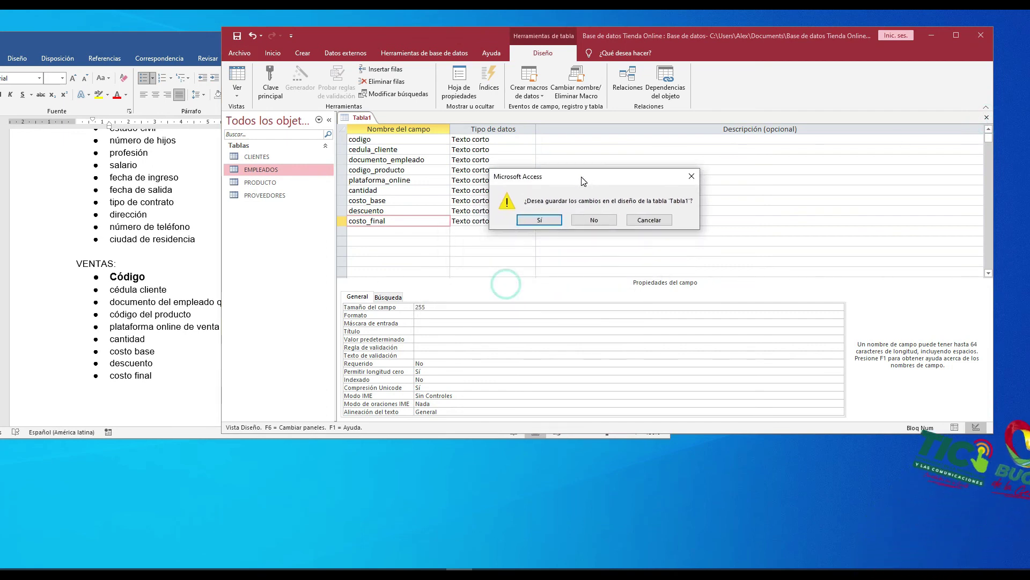
left_click(539, 220)
key("Caps_Lock")
type("VENTAS")
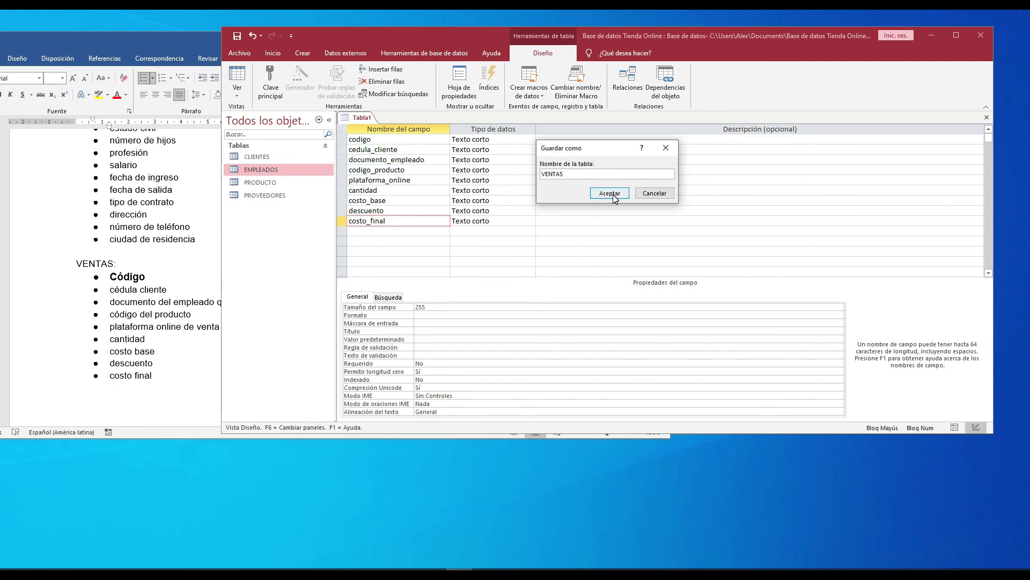
left_click(610, 193)
left_click_drag(423, 278, 599, 148)
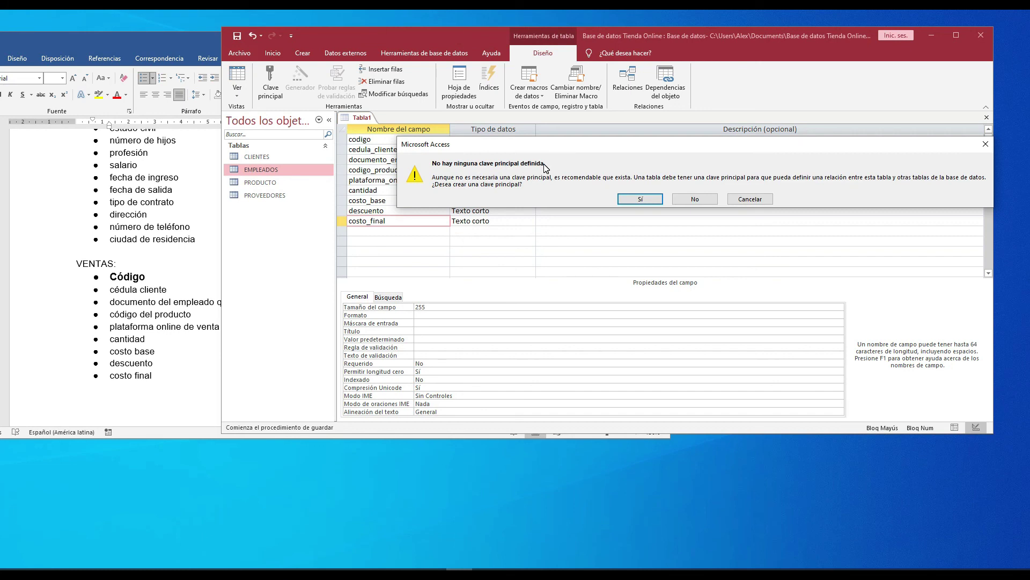
left_click_drag(825, 146, 833, 197)
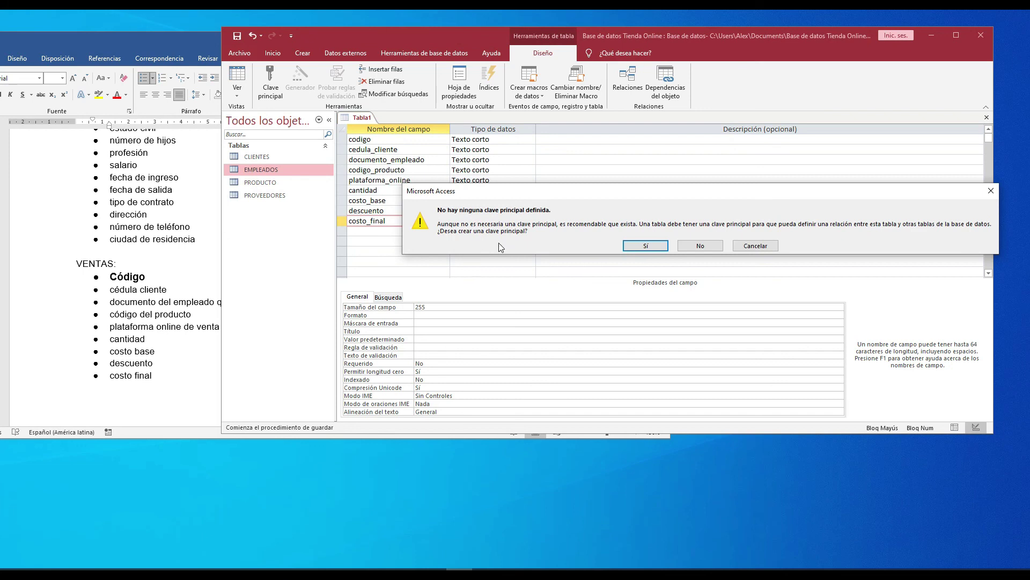
left_click(699, 246)
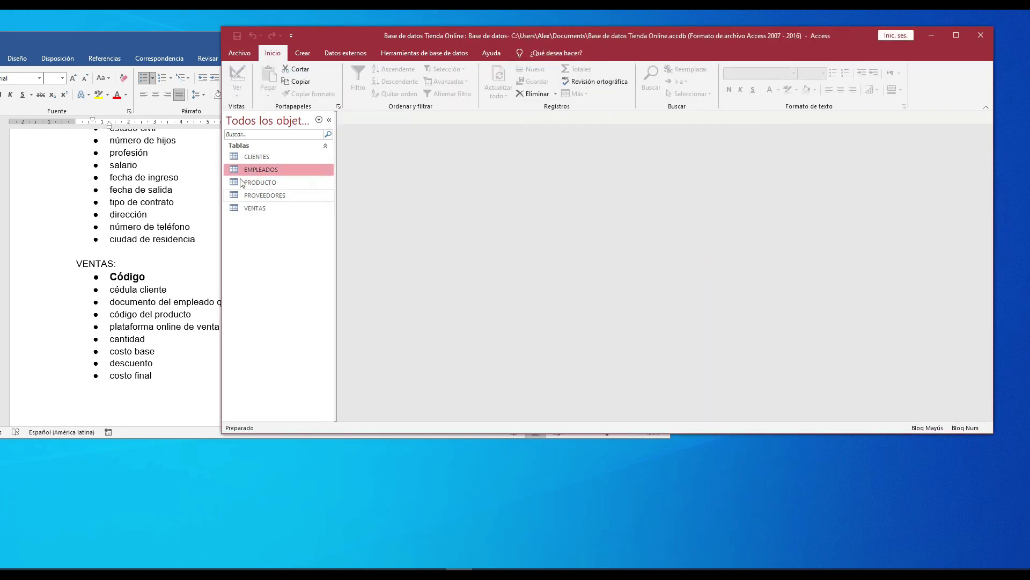
Set the codigo field as primary key in the VENTAS table's design, and close the table with its changes saved.
left_click(255, 214)
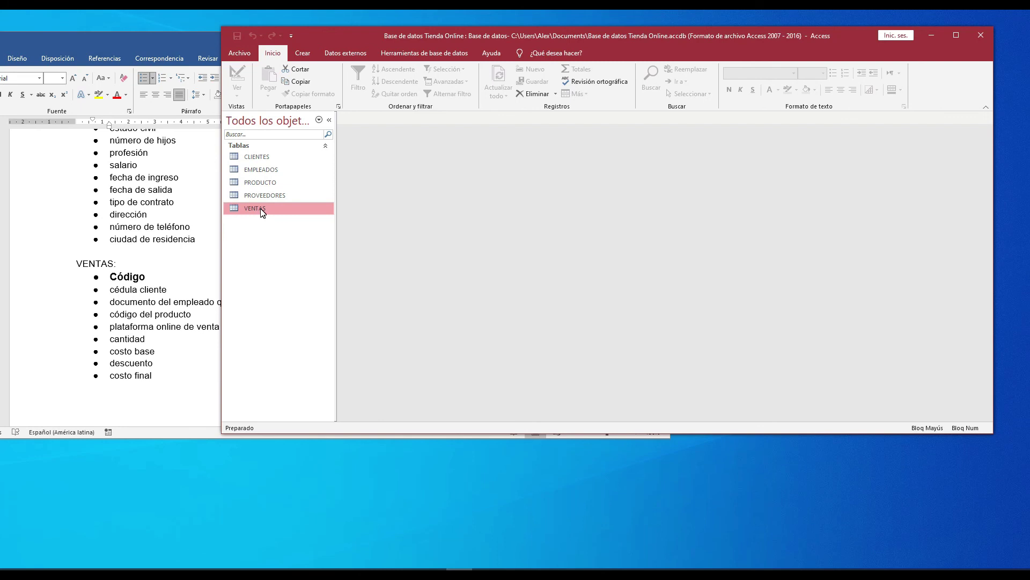
right_click(262, 212)
left_click(295, 229)
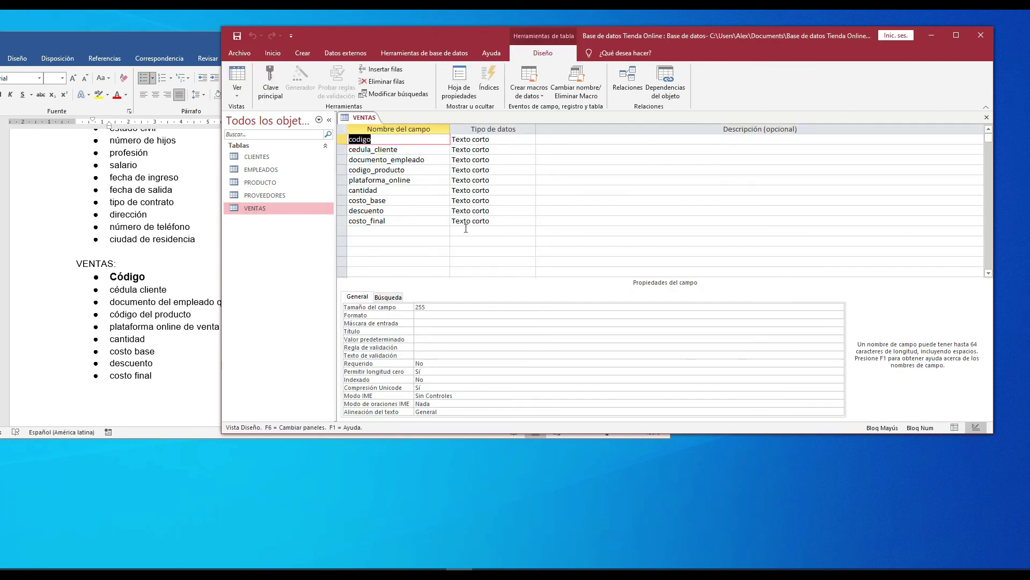
left_click(510, 218)
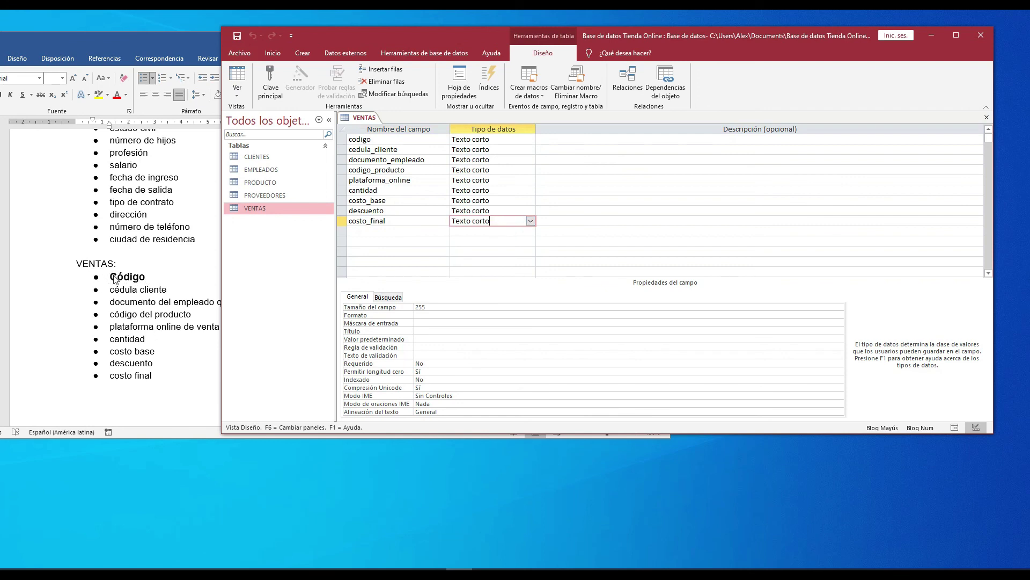
right_click(370, 141)
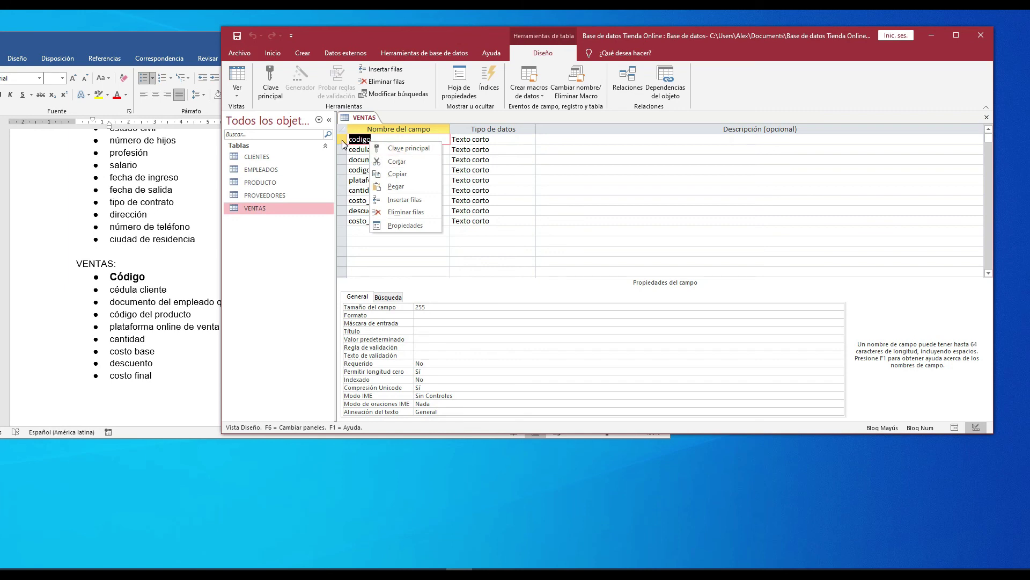
left_click(390, 151)
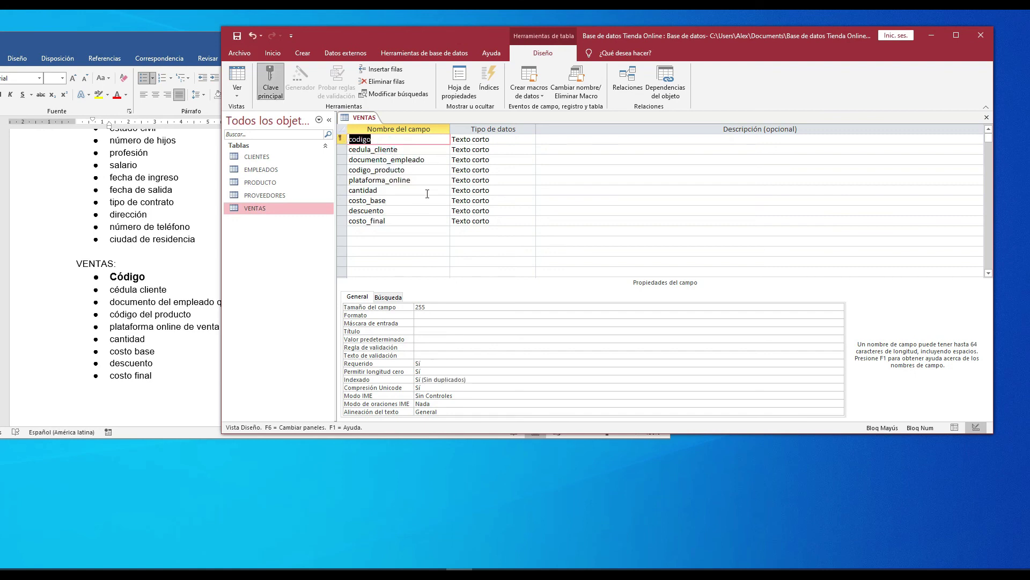
left_click(435, 151)
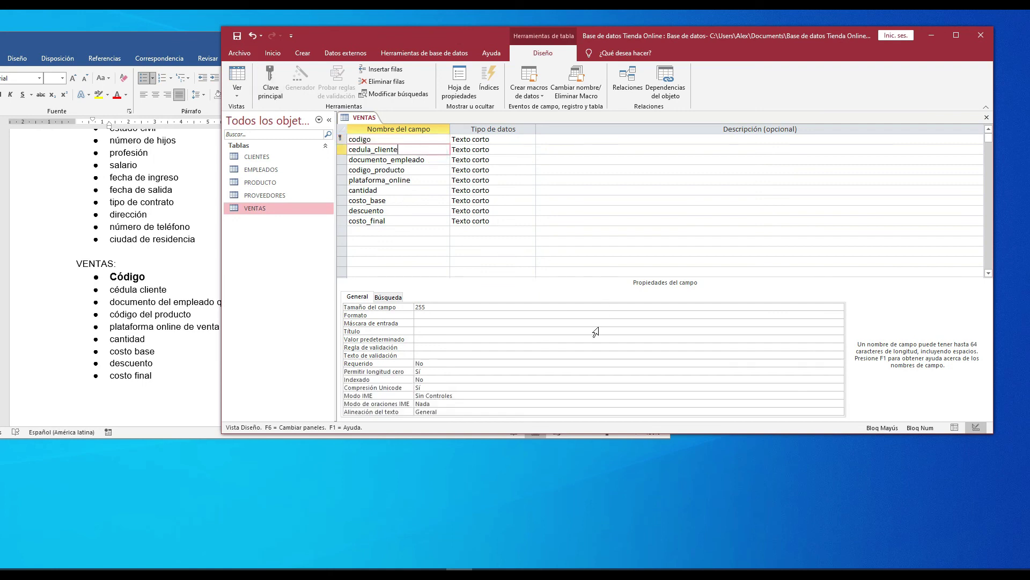
left_click(988, 120)
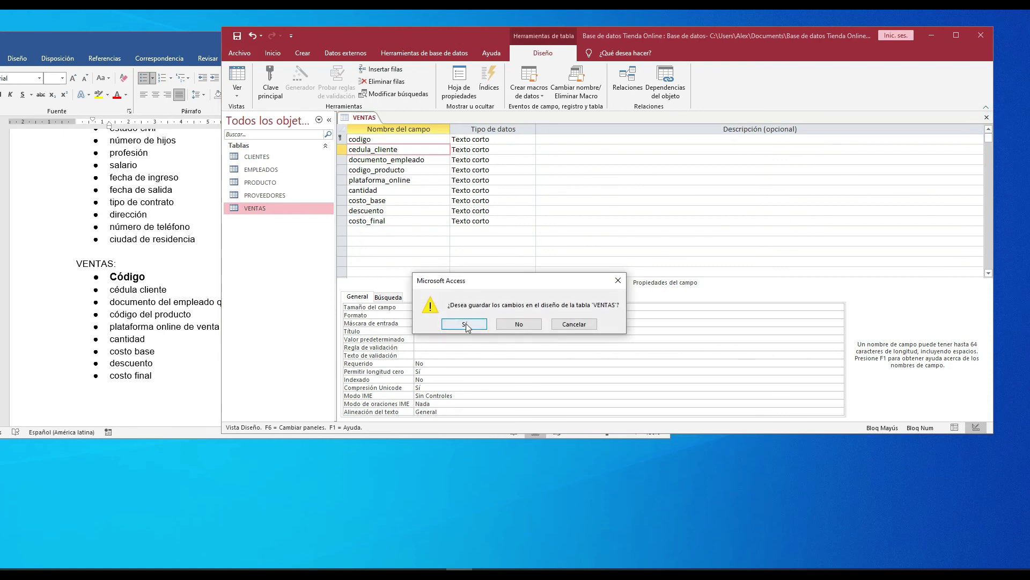
left_click(465, 325)
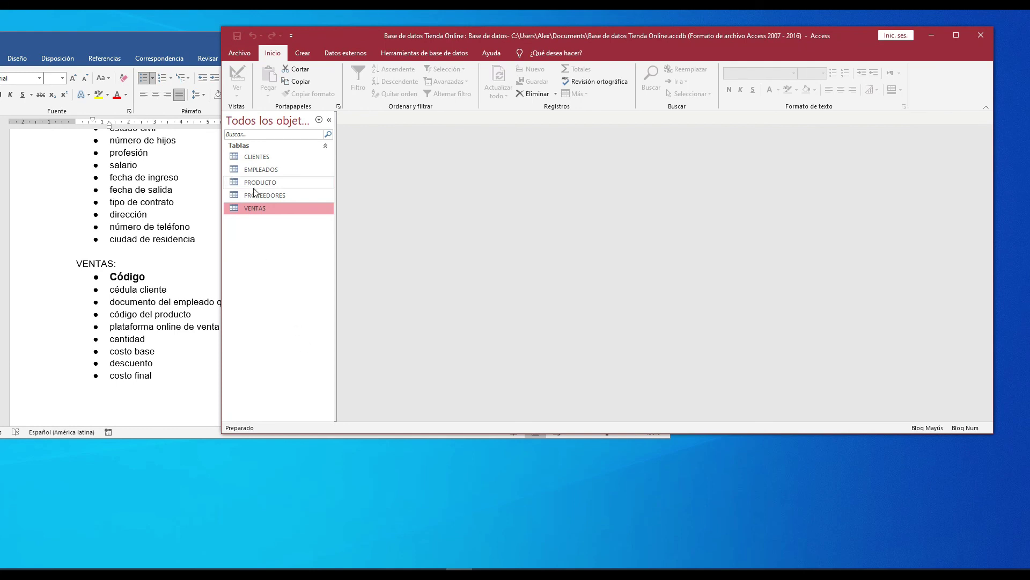
Check the primary key of the CLIENTES table in design view and close the table.
right_click(253, 159)
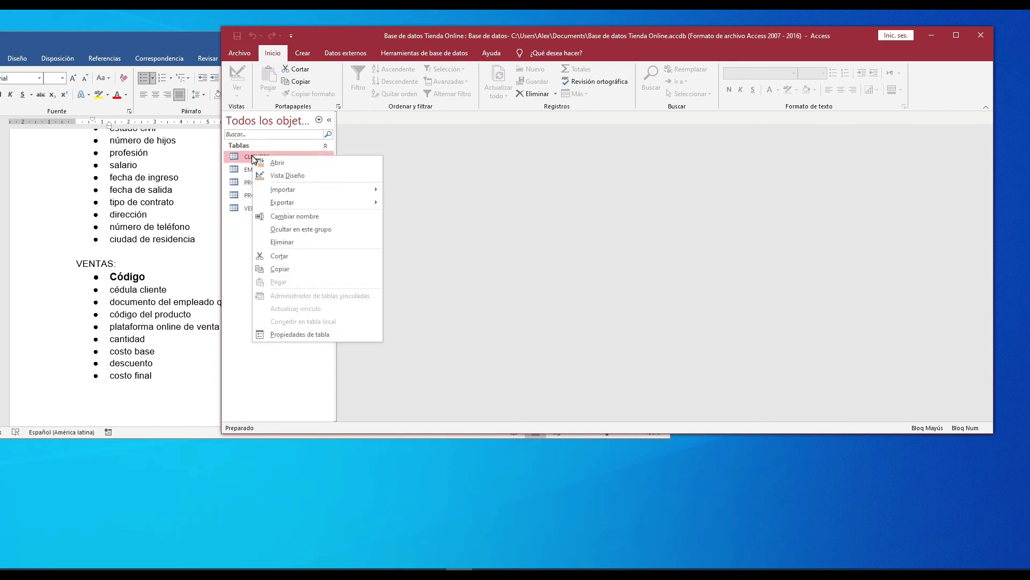
left_click(287, 175)
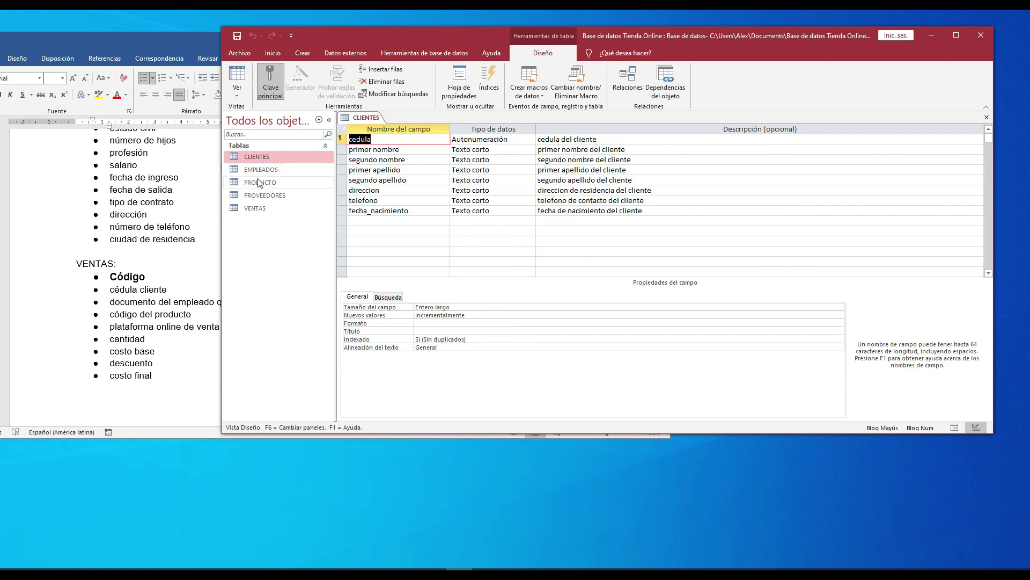
left_click(378, 140)
left_click(987, 117)
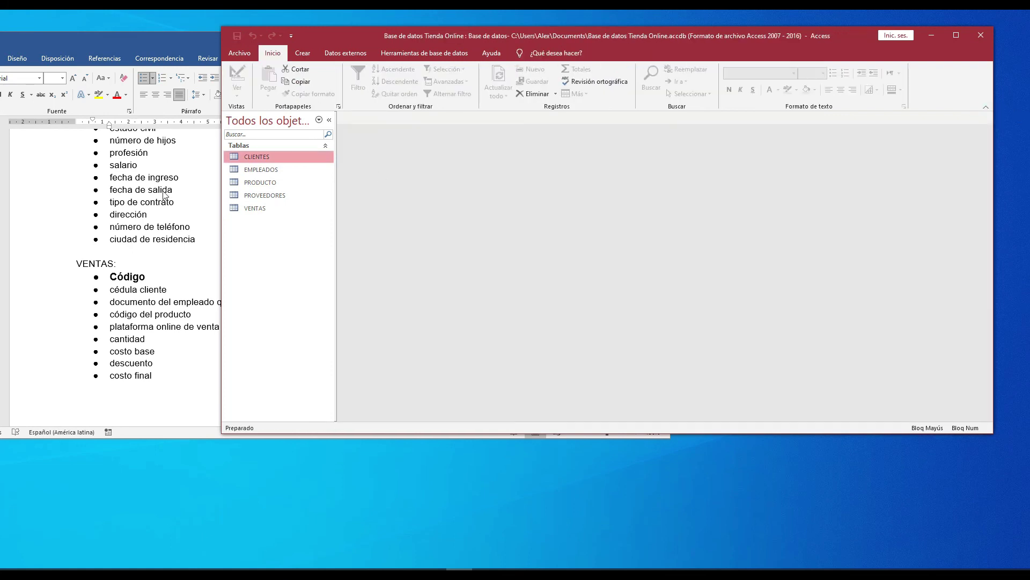
Compare the EMPLEADOS table's primary key in design view with the EMPLEADOS list in the design document, and close the table.
right_click(251, 171)
left_click(295, 189)
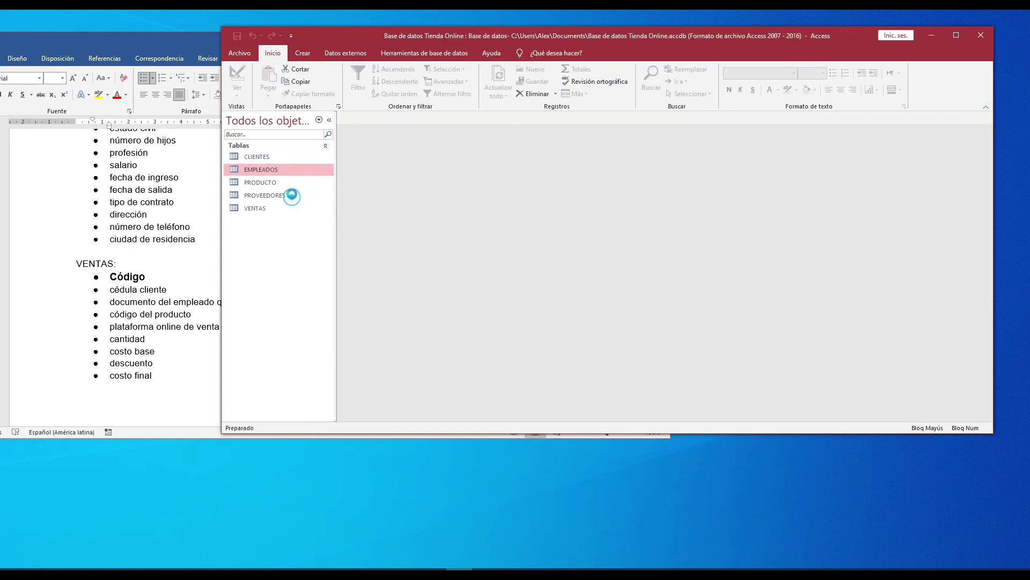
left_click(437, 141)
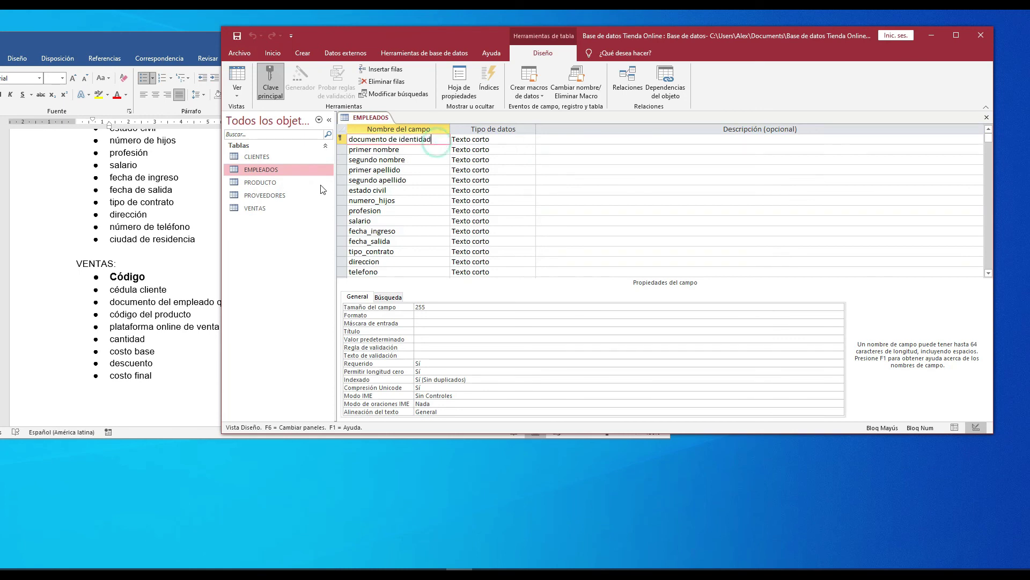
scroll(169, 290, "up", 4)
scroll(169, 291, "down", 1)
scroll(157, 266, "up", 1)
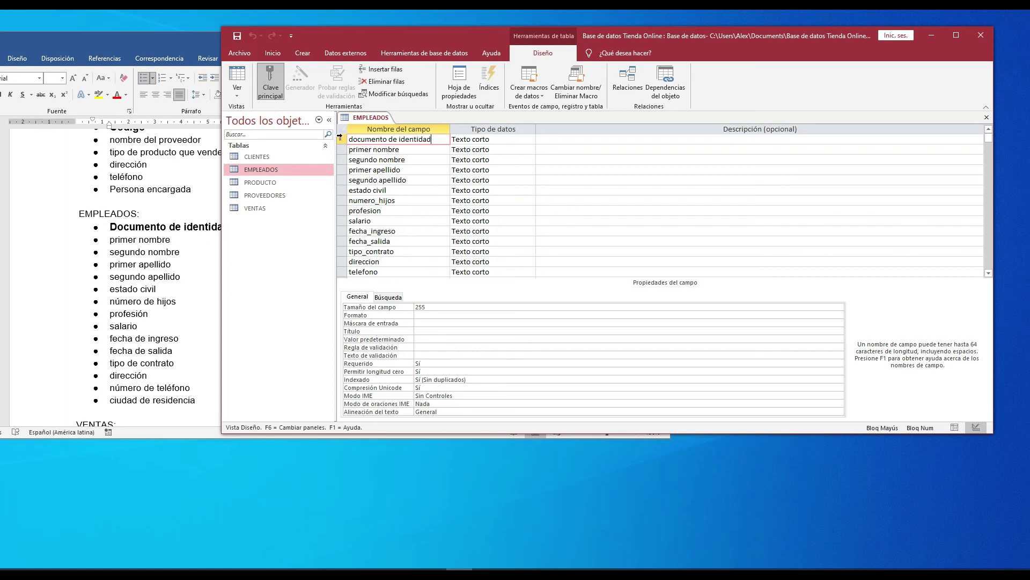
left_click(986, 116)
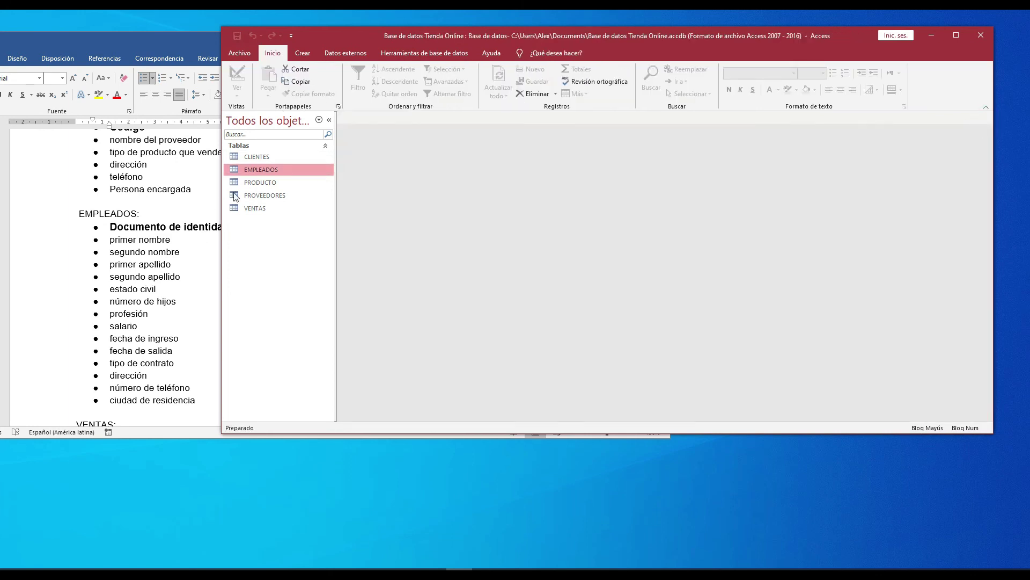
Check the primary keys of the PRODUCTO and PROVEEDORES tables in design view.
right_click(261, 184)
left_click(284, 205)
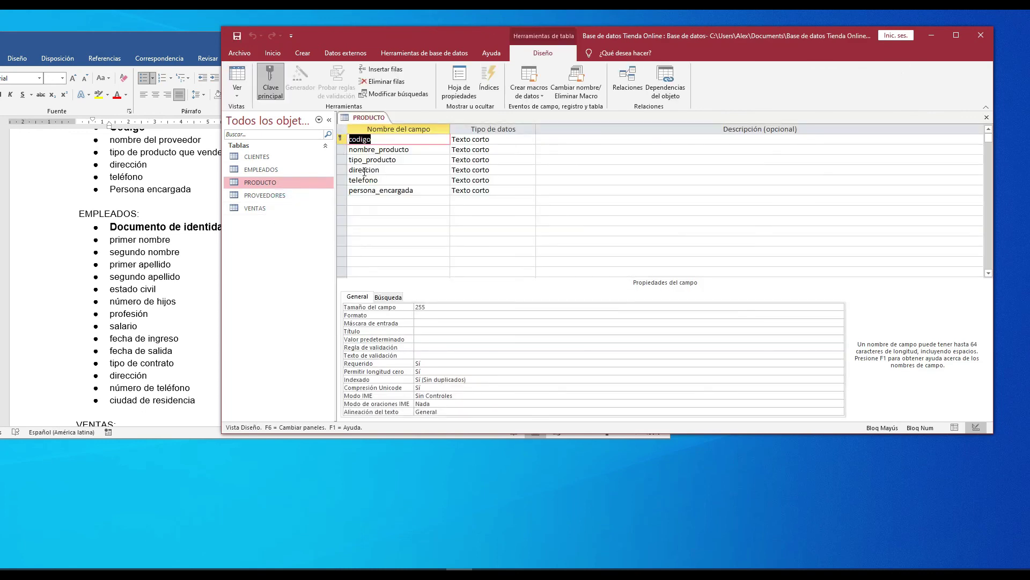
left_click(987, 117)
right_click(262, 195)
left_click(282, 218)
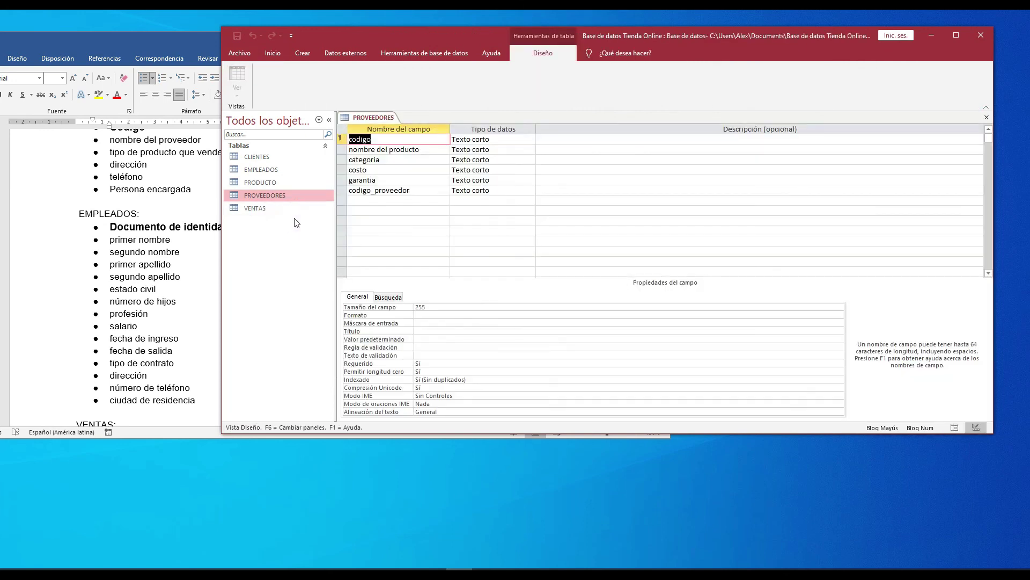
left_click(393, 137)
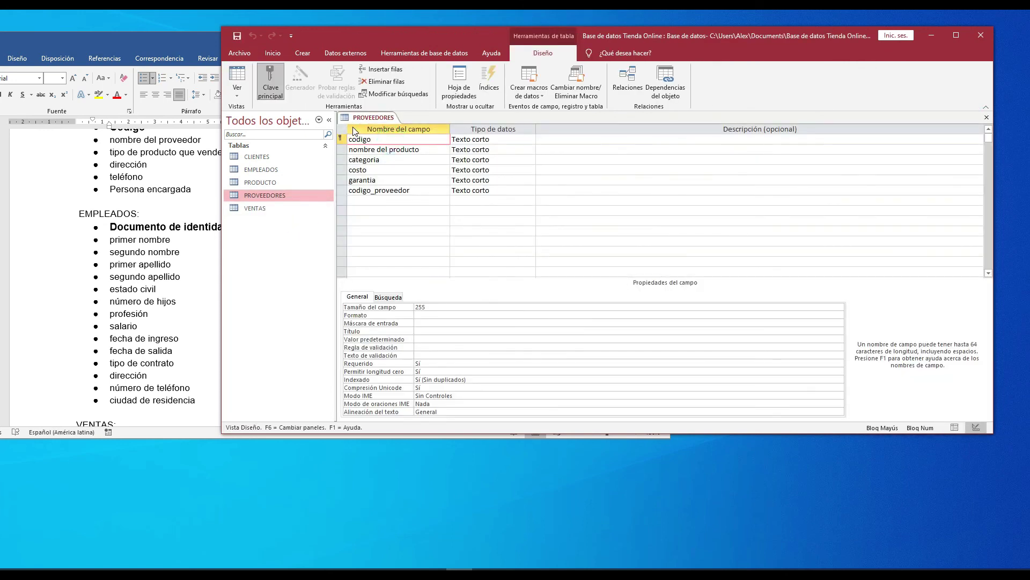